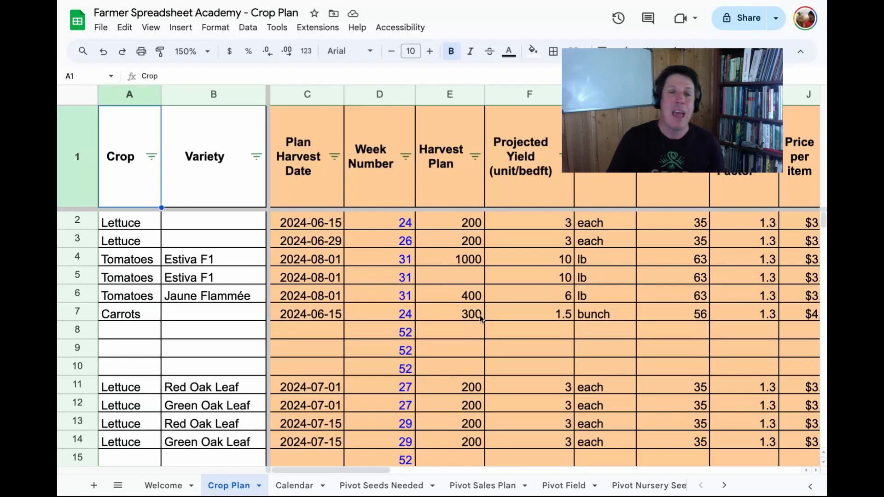
- Examine the columns of the Crop Plan sheet and the crop-by-date layout of the Calendar sheet
{"action": "scroll", "coordinate": [480, 318], "scroll_direction": "right", "scroll_amount": 5}
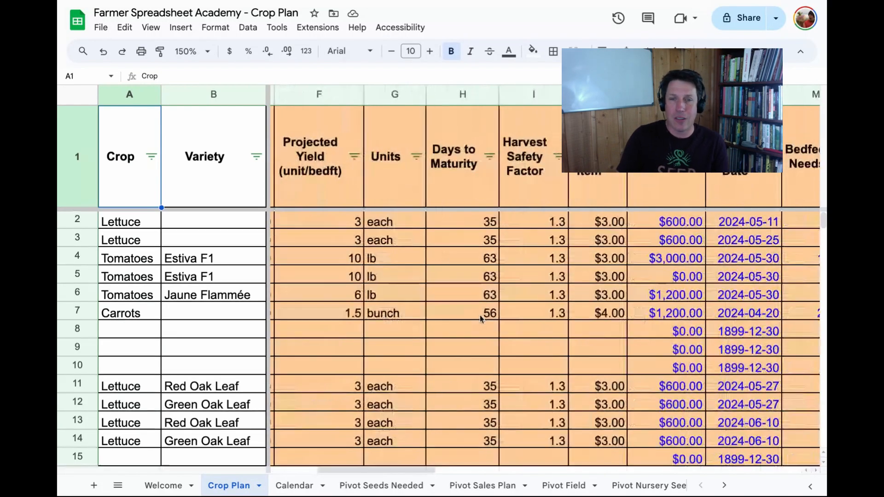
{"action": "scroll", "coordinate": [480, 318], "scroll_direction": "right", "scroll_amount": 12}
{"action": "scroll", "coordinate": [480, 317], "scroll_direction": "right", "scroll_amount": 4}
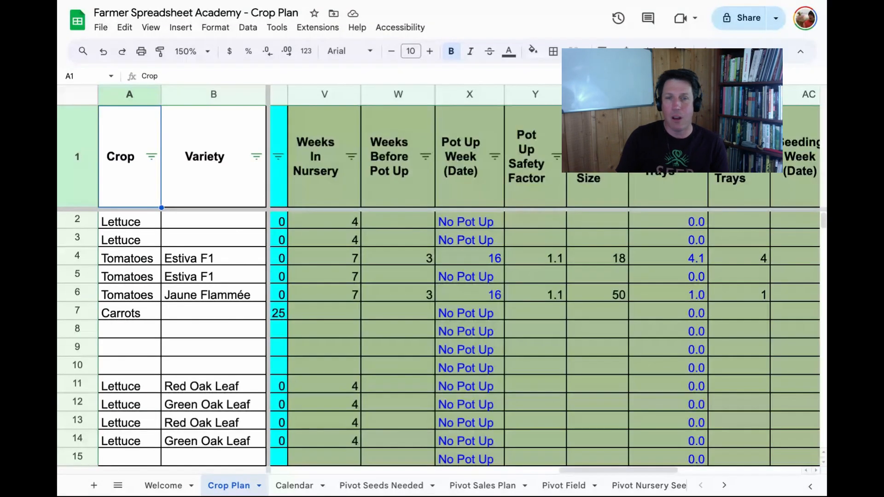
{"action": "scroll", "coordinate": [480, 318], "scroll_direction": "left", "scroll_amount": 20}
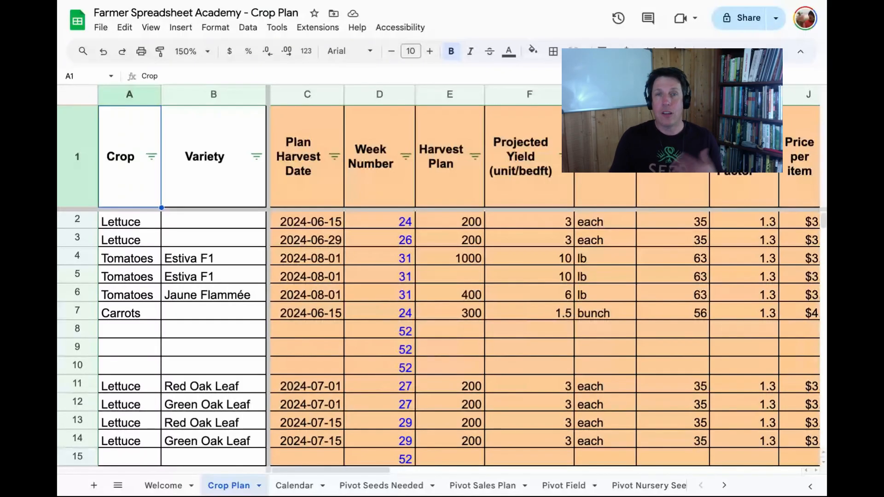
{"action": "left_click", "coordinate": [300, 489]}
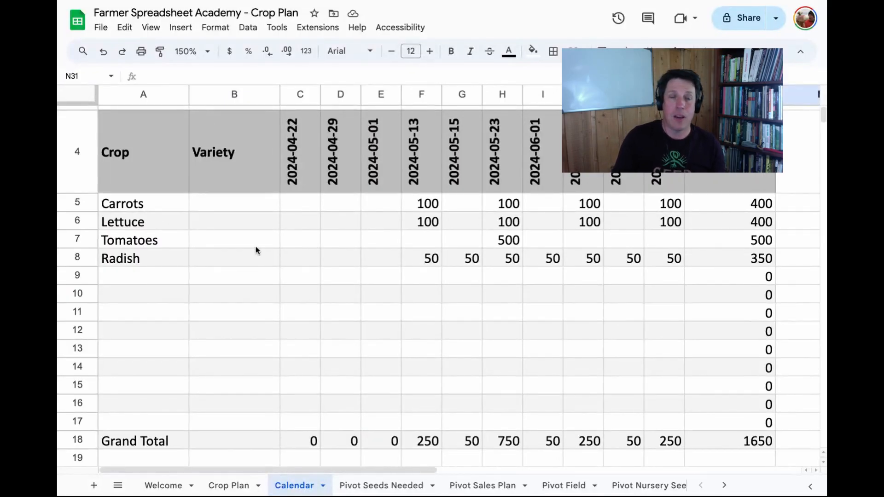
{"action": "left_click", "coordinate": [155, 205]}
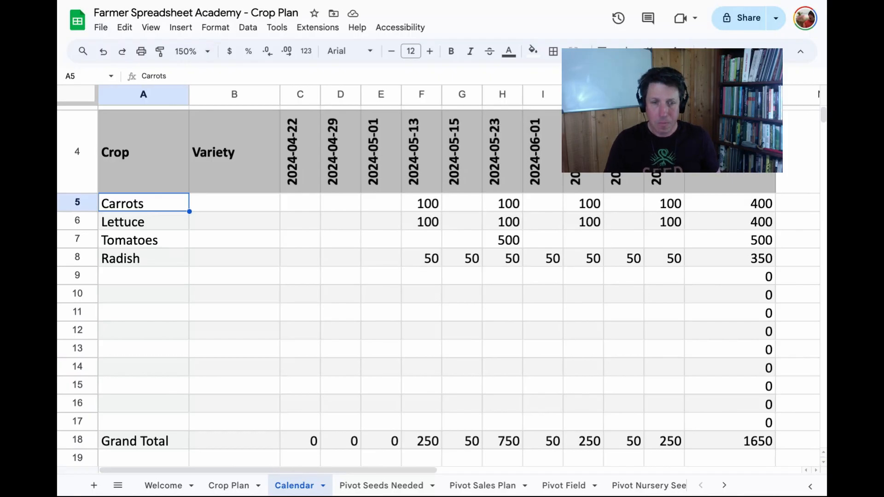
- Create a pivot table on a new sheet from the entire Crop Plan sheet as its data range
{"action": "left_click", "coordinate": [227, 490]}
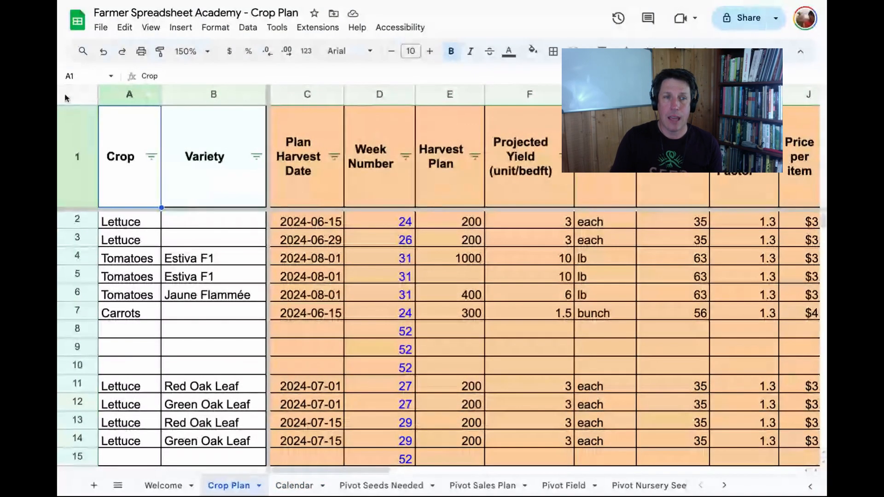
{"action": "left_click", "coordinate": [76, 97]}
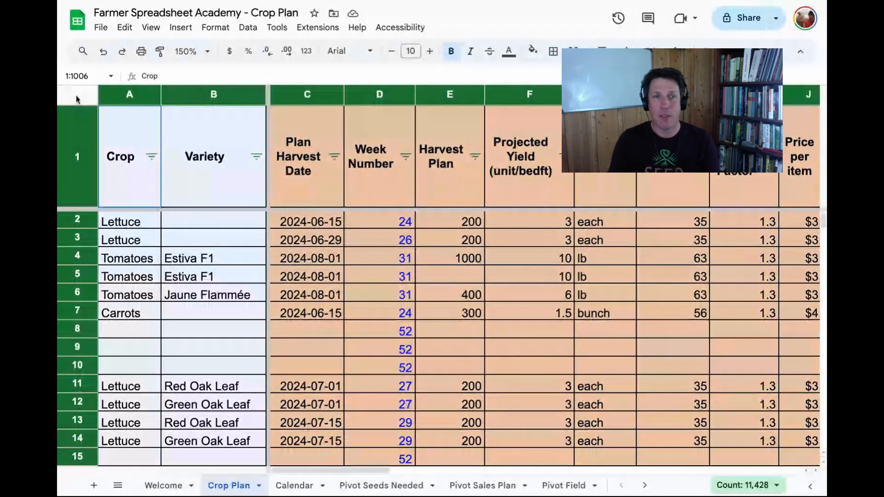
{"action": "left_click", "coordinate": [192, 30]}
{"action": "mouse_move", "coordinate": [216, 28]}
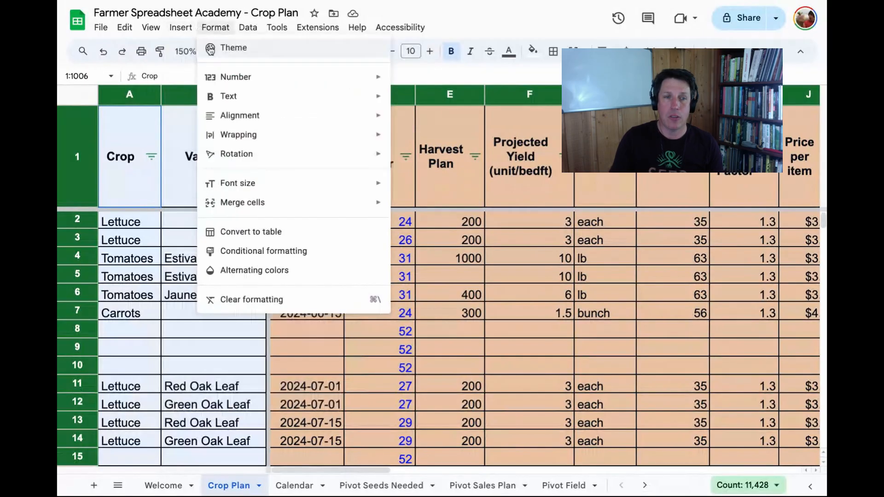
{"action": "mouse_move", "coordinate": [181, 27]}
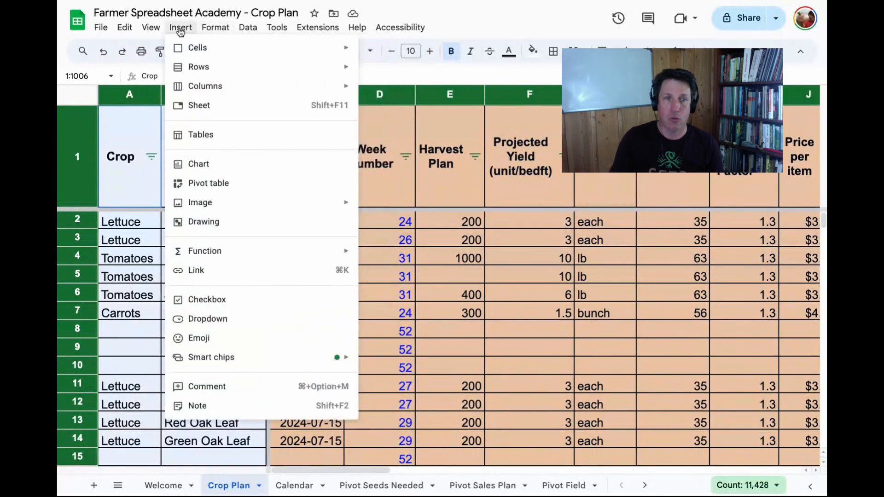
{"action": "left_click", "coordinate": [204, 183]}
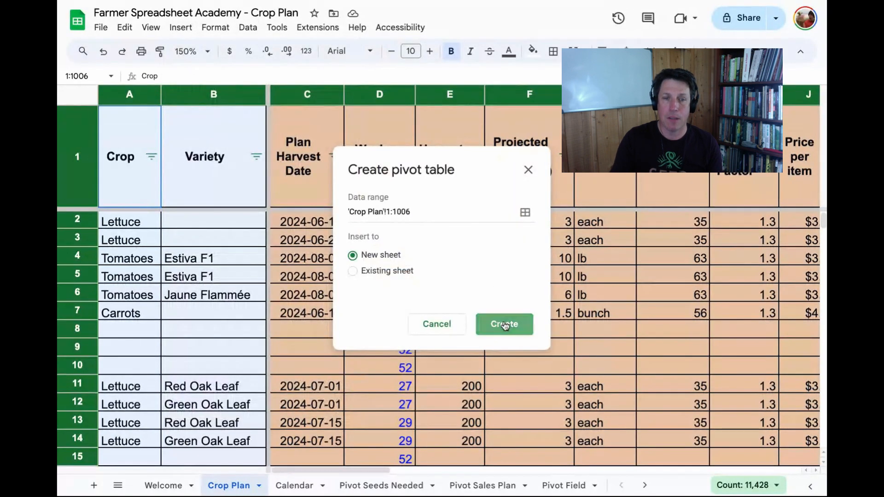
{"action": "left_click", "coordinate": [505, 325]}
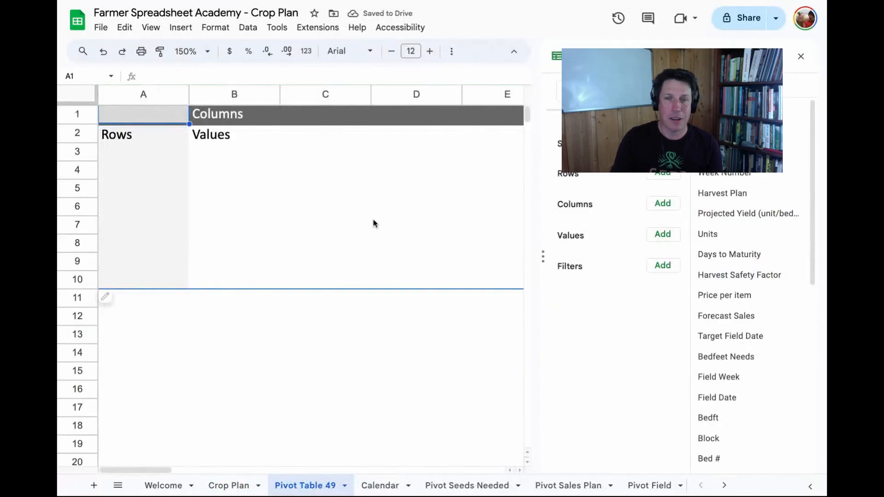
- Fill the Crop column of the Crop Plan sheet with yellow
{"action": "left_click", "coordinate": [238, 486]}
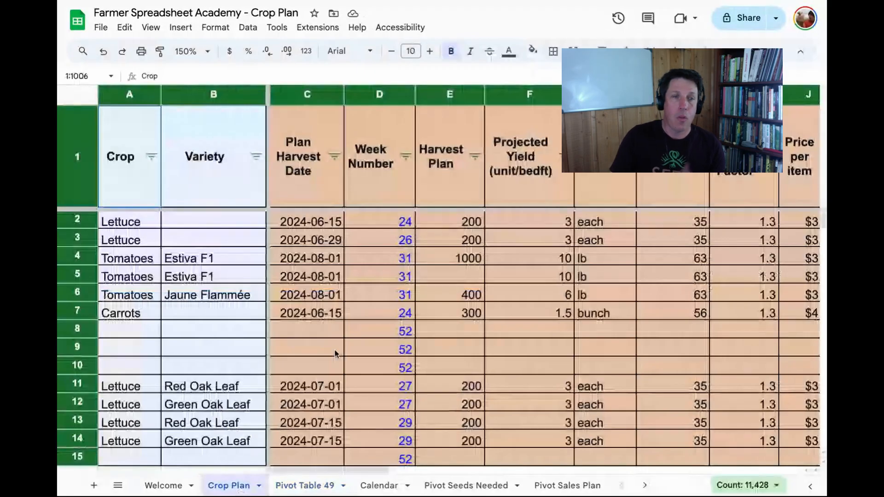
{"action": "left_click", "coordinate": [130, 95]}
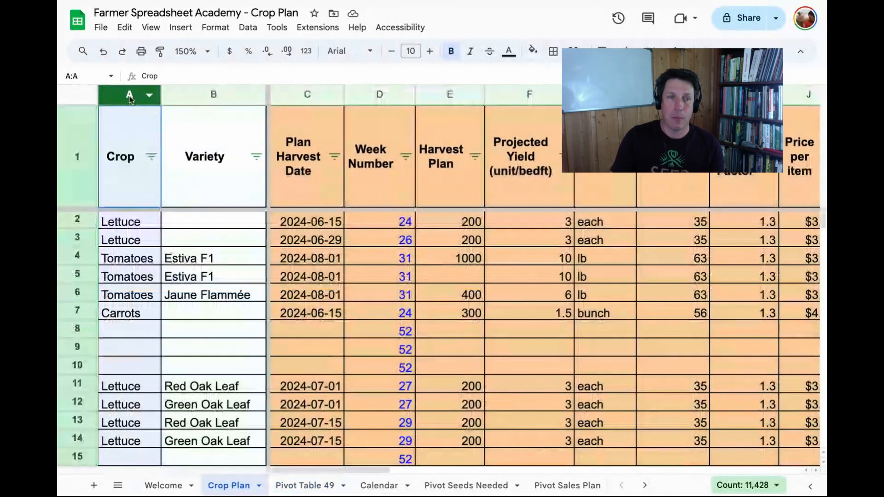
{"action": "left_click", "coordinate": [533, 51]}
{"action": "left_click", "coordinate": [573, 98]}
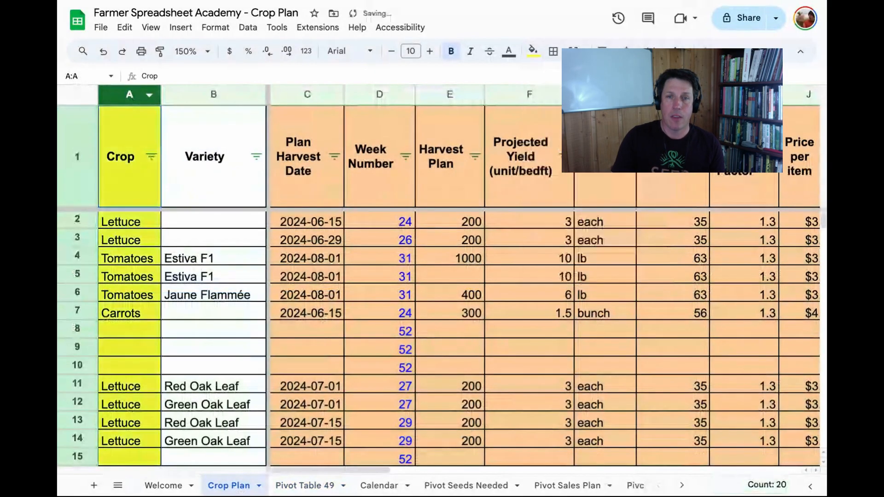
- Highlight the Field Date and Bedft columns of the Crop Plan sheet with a yellow fill
{"action": "scroll", "coordinate": [395, 159], "scroll_direction": "right", "scroll_amount": 5}
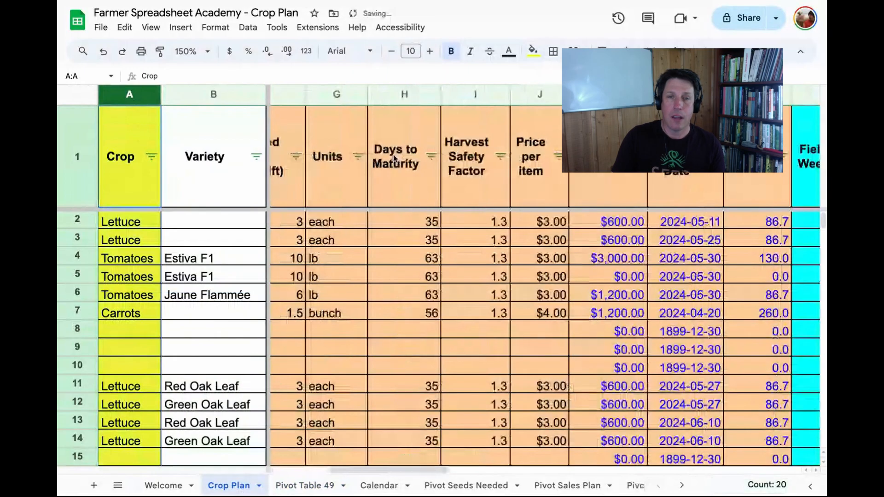
{"action": "scroll", "coordinate": [394, 159], "scroll_direction": "right", "scroll_amount": 5}
{"action": "left_click", "coordinate": [426, 97]}
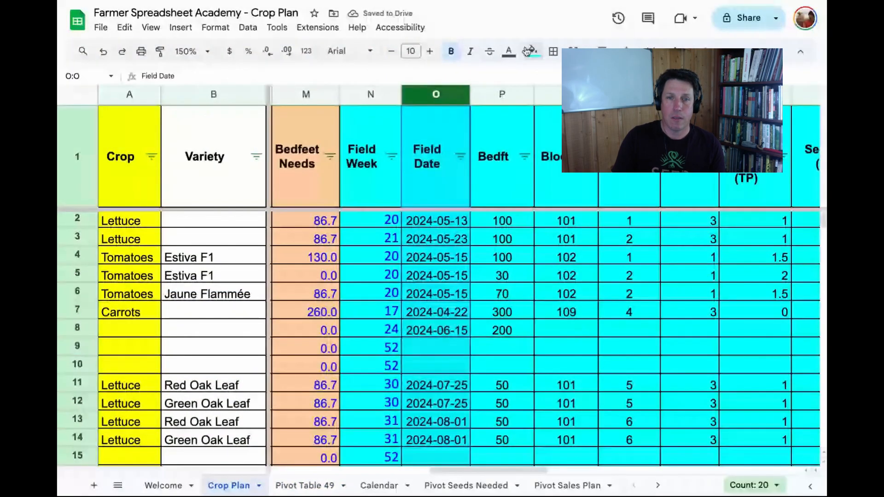
{"action": "left_click", "coordinate": [528, 50]}
{"action": "left_click", "coordinate": [581, 121]}
{"action": "left_click", "coordinate": [497, 94]}
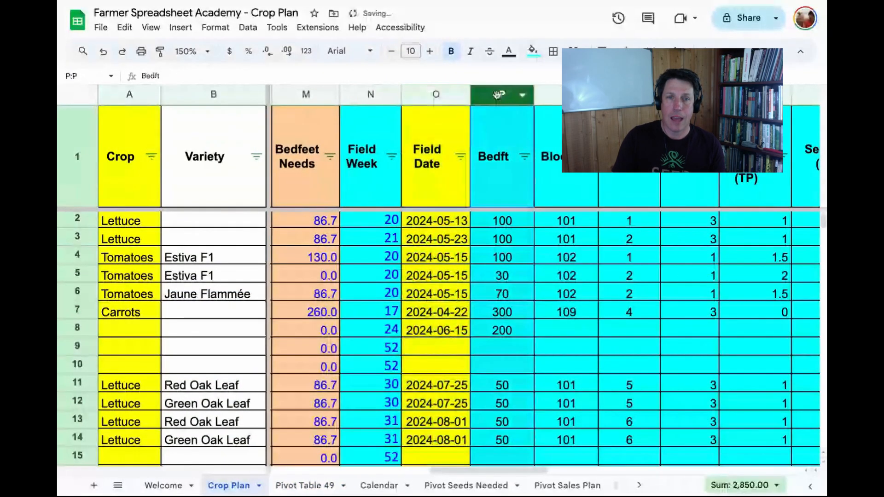
{"action": "left_click", "coordinate": [532, 51]}
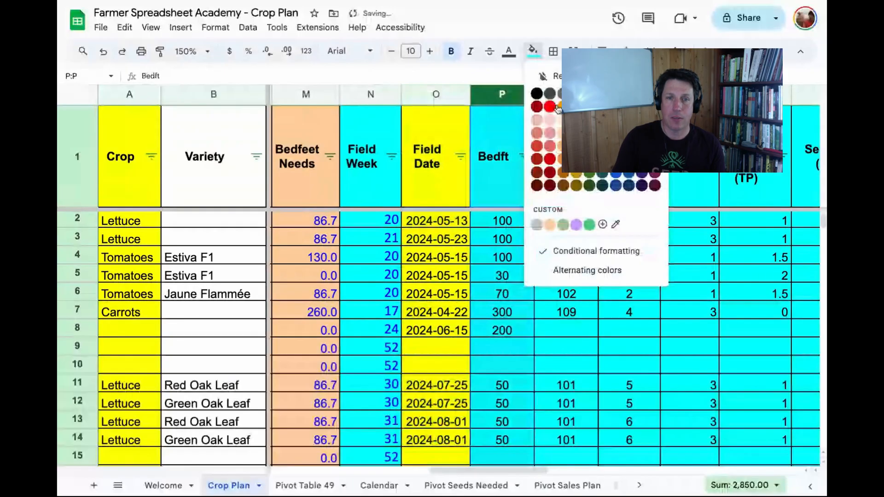
{"action": "left_click", "coordinate": [576, 107]}
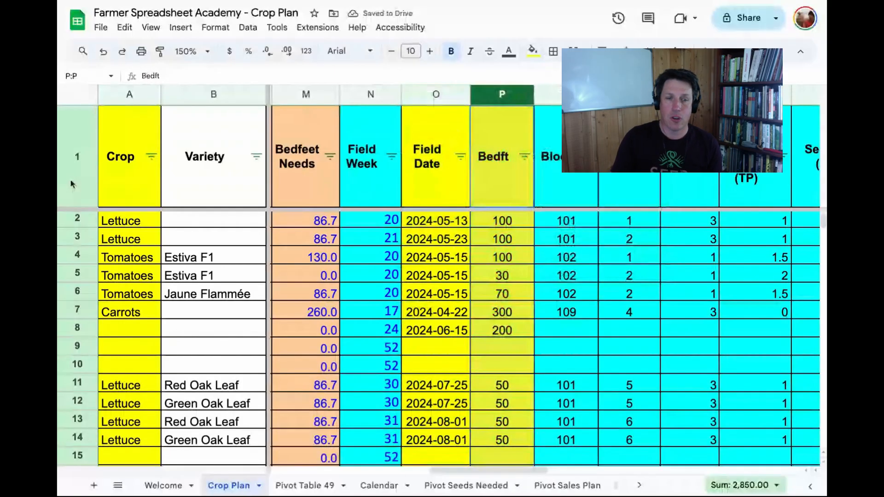
- Close and reopen the new pivot table's editor, and add the Crop field to its rows
{"action": "left_click", "coordinate": [295, 487]}
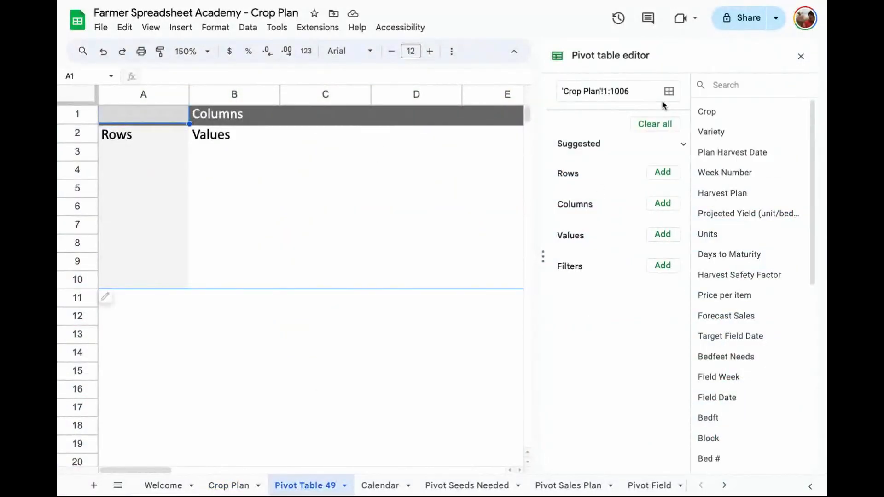
{"action": "left_click", "coordinate": [802, 58]}
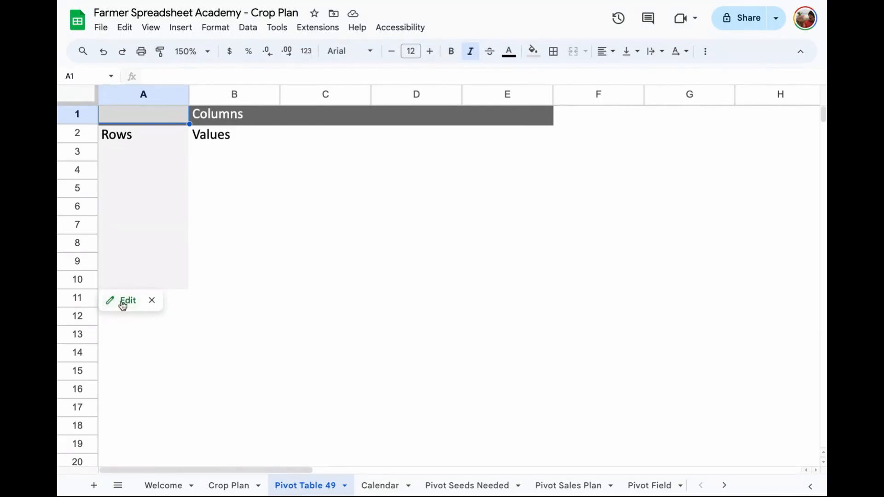
{"action": "left_click", "coordinate": [132, 302]}
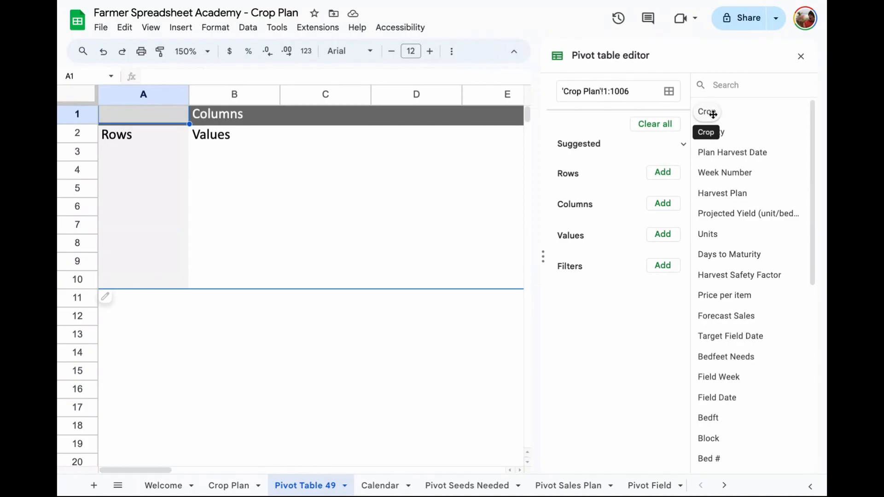
{"action": "left_click_drag", "start_coordinate": [712, 114], "coordinate": [576, 191]}
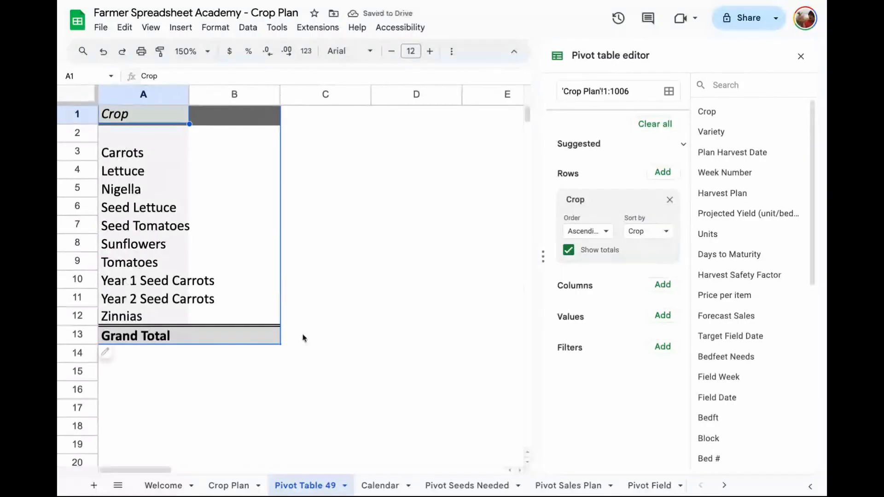
- Compare the pivot table with the Calendar layout and the highlighted source columns of the Crop Plan sheet
{"action": "left_click", "coordinate": [391, 485]}
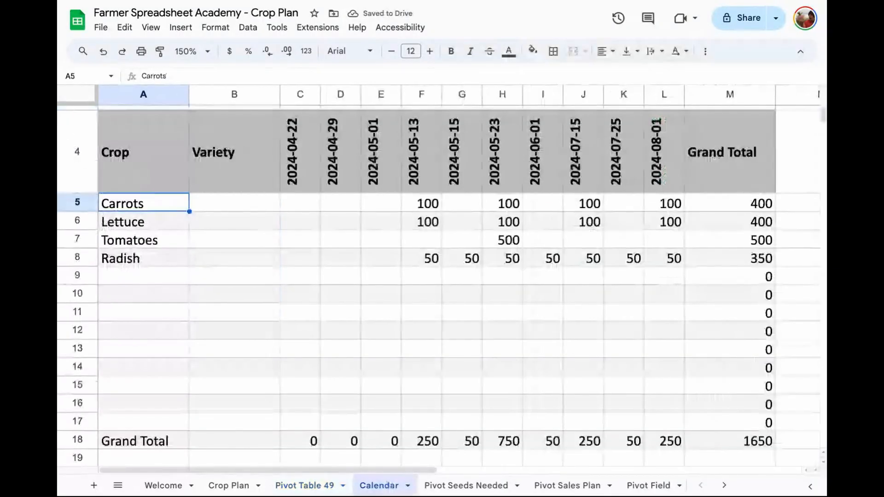
{"action": "left_click", "coordinate": [310, 481]}
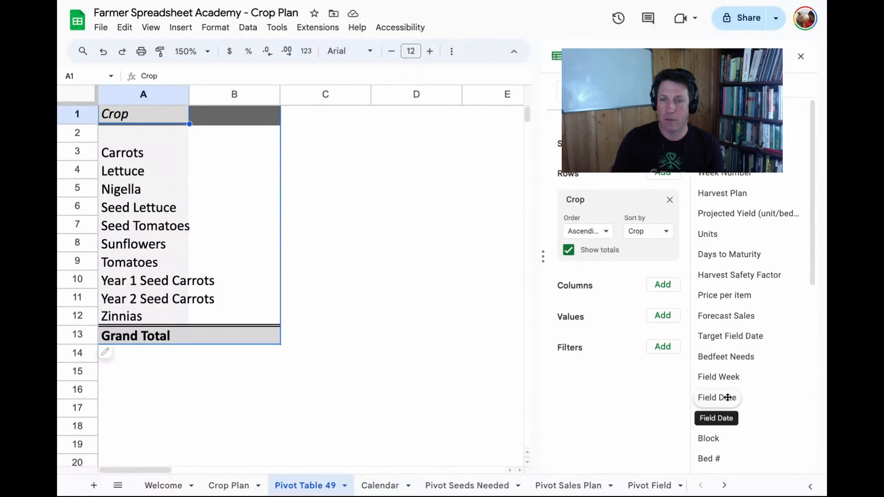
{"action": "left_click", "coordinate": [229, 485]}
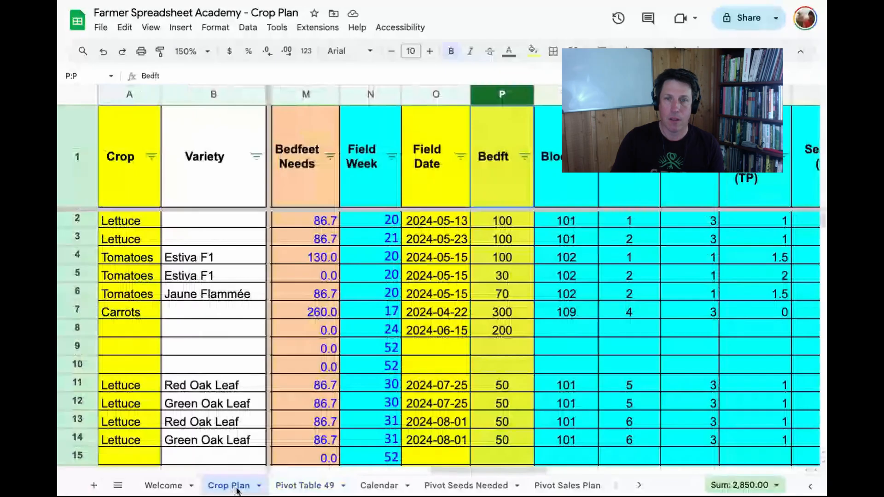
{"action": "left_click", "coordinate": [305, 485]}
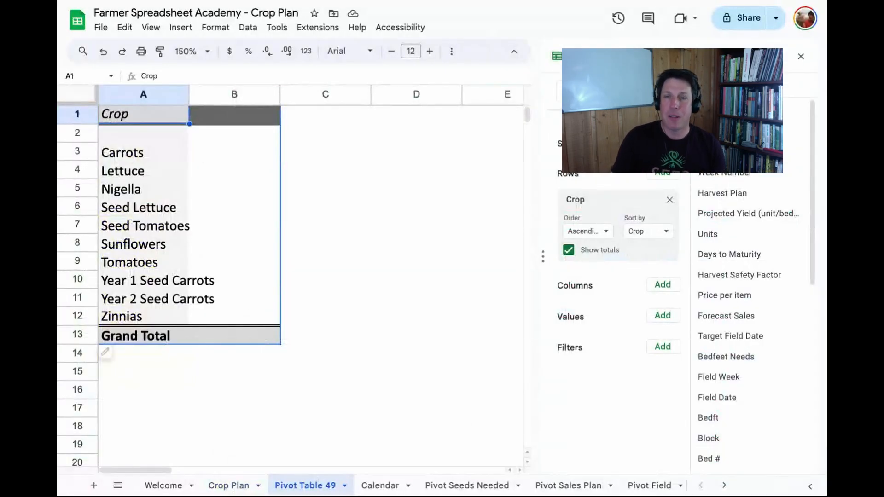
{"action": "left_click", "coordinate": [226, 485]}
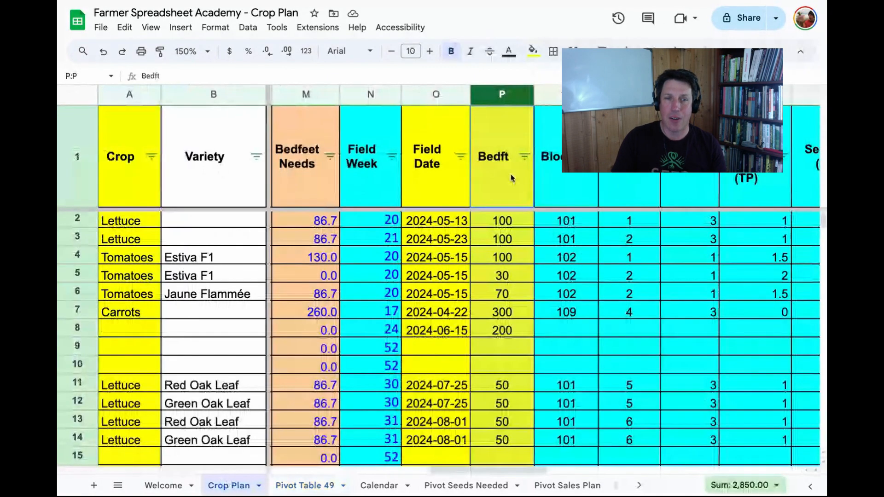
{"action": "scroll", "coordinate": [510, 176], "scroll_direction": "left", "scroll_amount": 6}
{"action": "scroll", "coordinate": [510, 173], "scroll_direction": "left", "scroll_amount": 1}
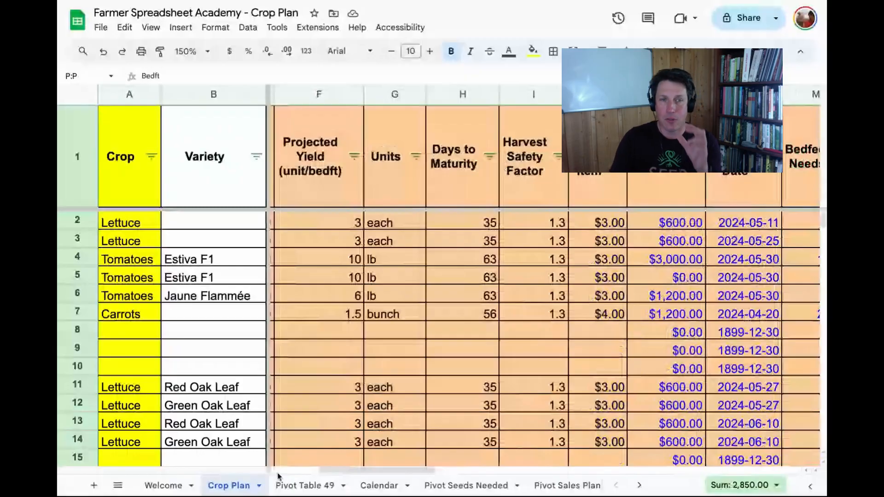
{"action": "left_click", "coordinate": [311, 483]}
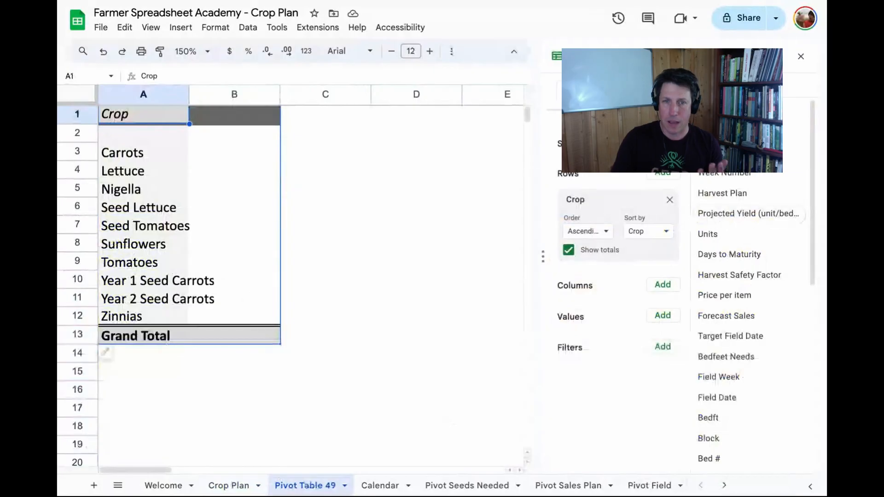
{"action": "left_click", "coordinate": [230, 484]}
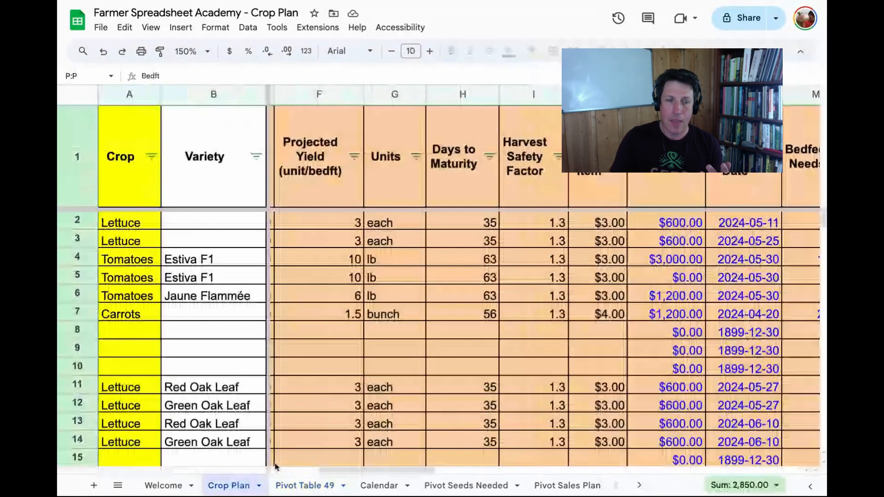
{"action": "scroll", "coordinate": [498, 299], "scroll_direction": "right", "scroll_amount": 6}
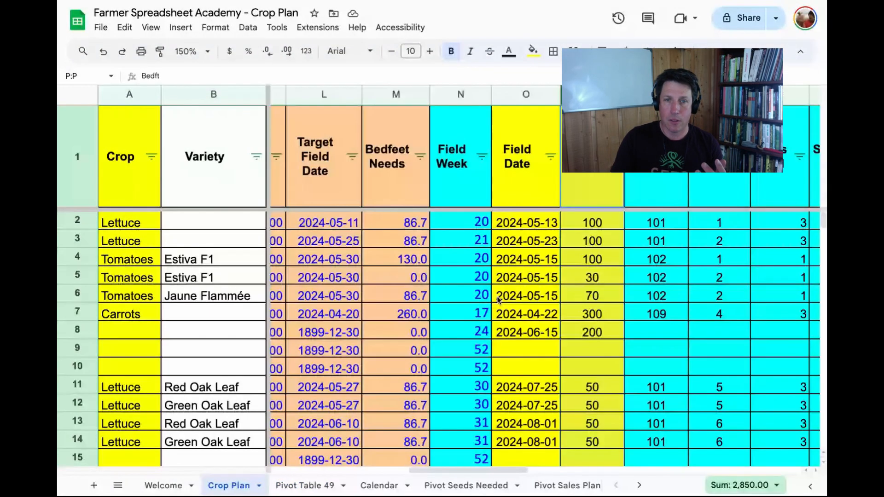
- Add the Field Date field to the pivot table's columns and check the resulting date headers
{"action": "left_click", "coordinate": [324, 486]}
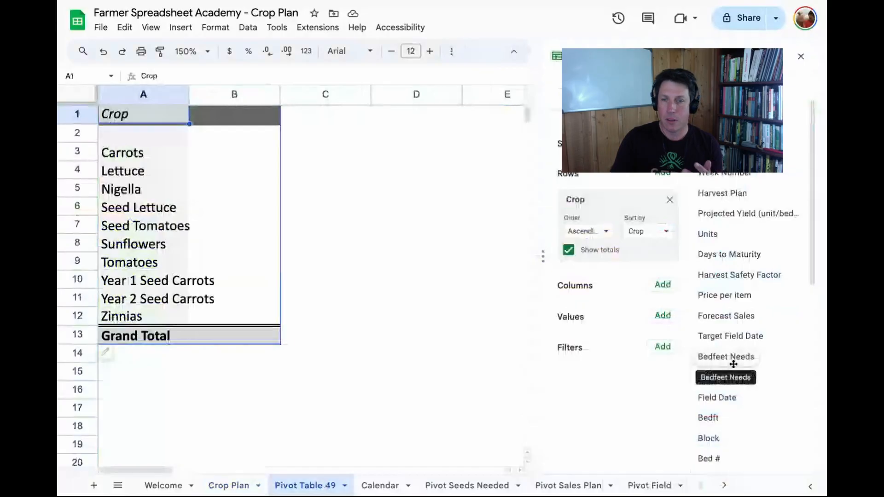
{"action": "left_click_drag", "start_coordinate": [713, 397], "coordinate": [595, 303]}
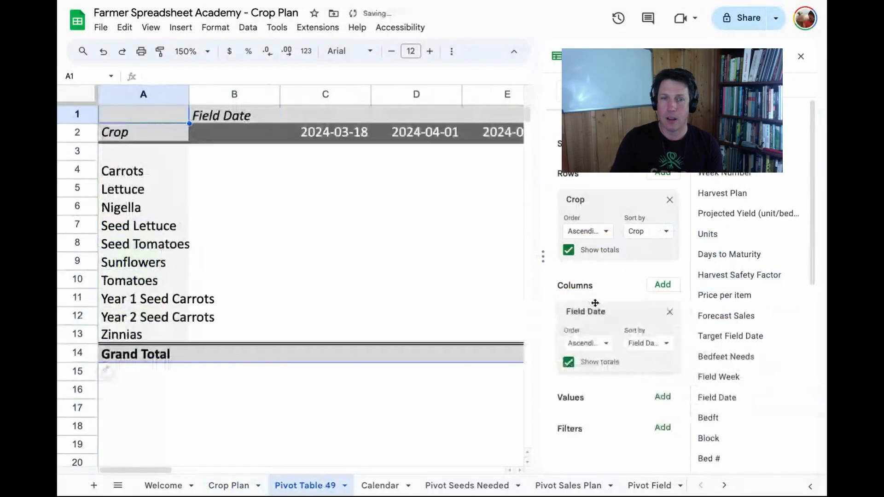
{"action": "scroll", "coordinate": [402, 135], "scroll_direction": "right", "scroll_amount": 8}
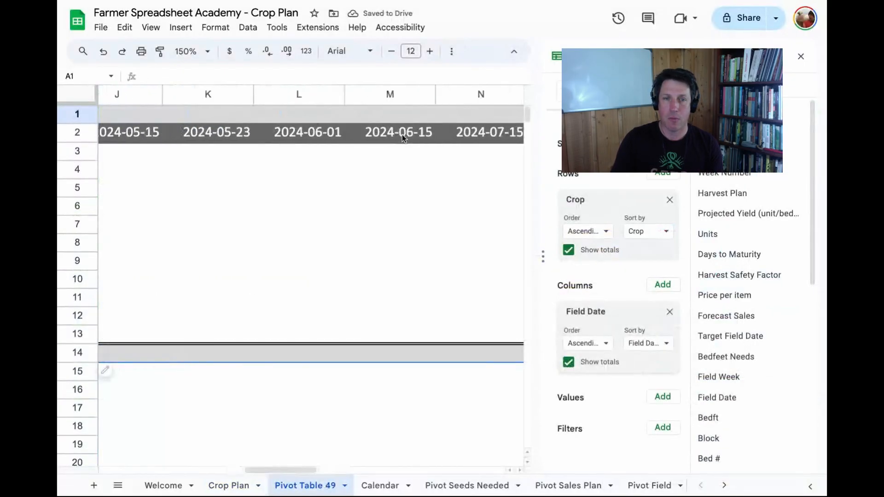
- Rotate the text of the pivot table's header cells B2:Q2 so it reads vertically upward
{"action": "scroll", "coordinate": [402, 134], "scroll_direction": "left", "scroll_amount": 8}
{"action": "left_click", "coordinate": [223, 132]}
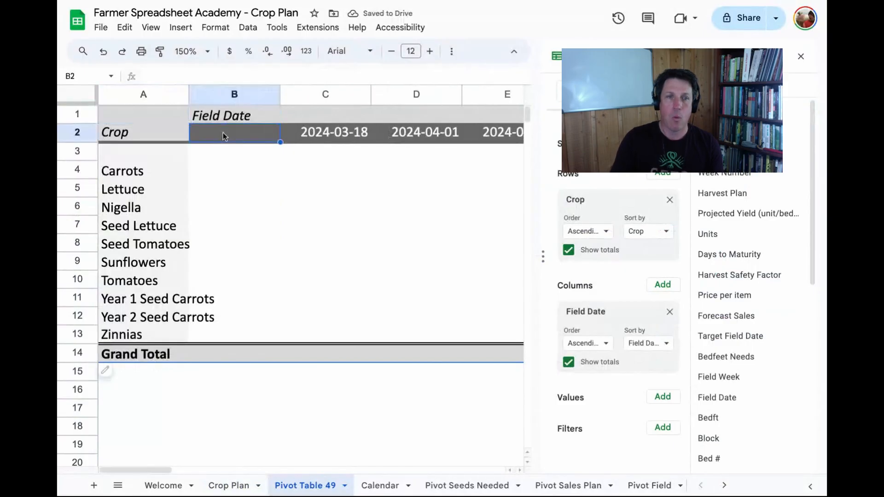
{"action": "key", "text": "ctrl+shift+Right"}
{"action": "key", "text": "ctrl+shift+Right"}
{"action": "key", "text": "ctrl+shift+Right"}
{"action": "key", "text": "ctrl+shift+Left"}
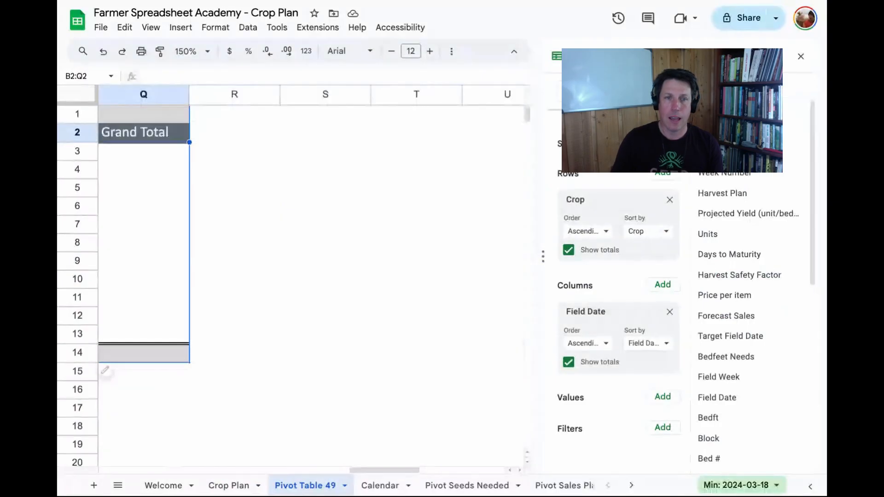
{"action": "left_click", "coordinate": [458, 53]}
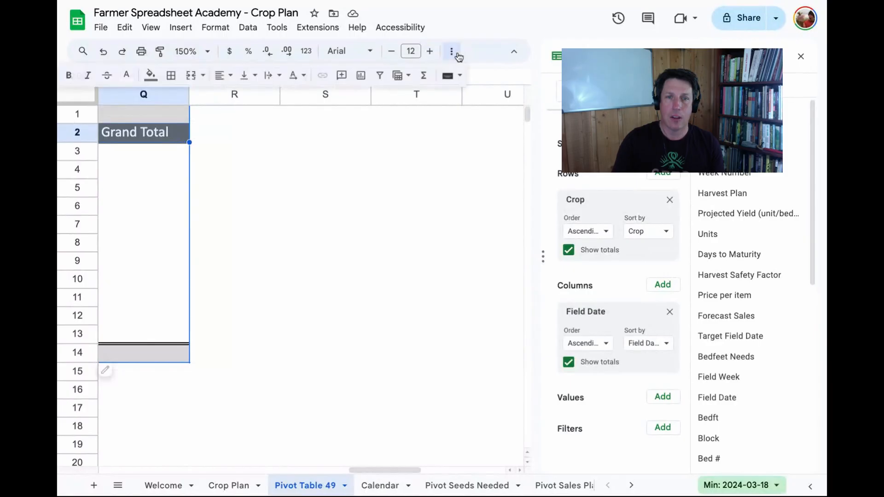
{"action": "left_click", "coordinate": [293, 77]}
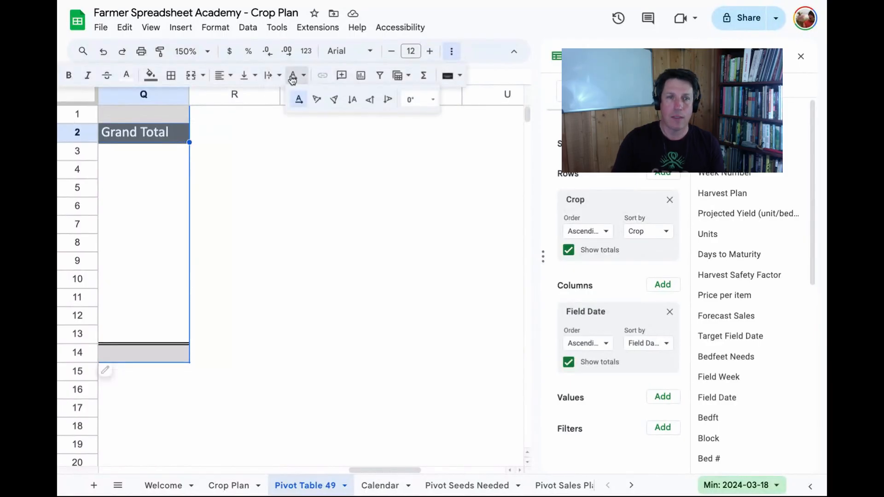
{"action": "left_click", "coordinate": [369, 99]}
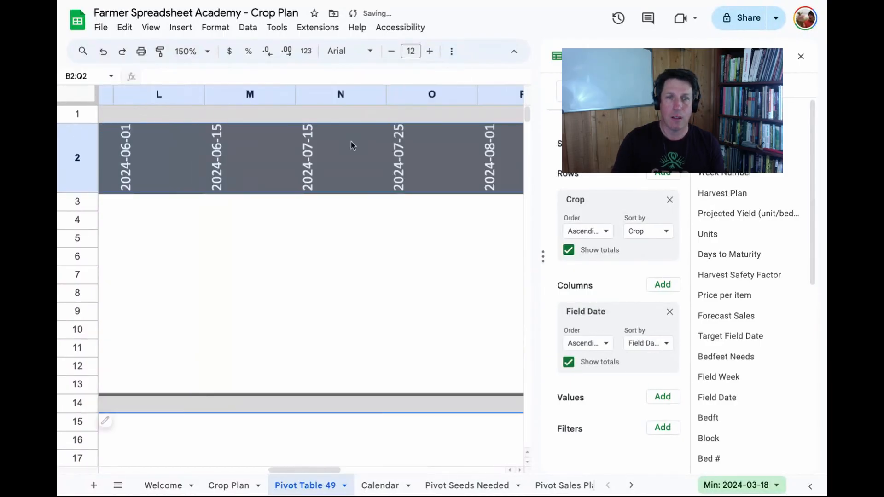
- Narrow columns B through Q of the pivot table to one equal width that just fits the rotated headers
{"action": "left_click_drag", "start_coordinate": [279, 94], "coordinate": [221, 94]}
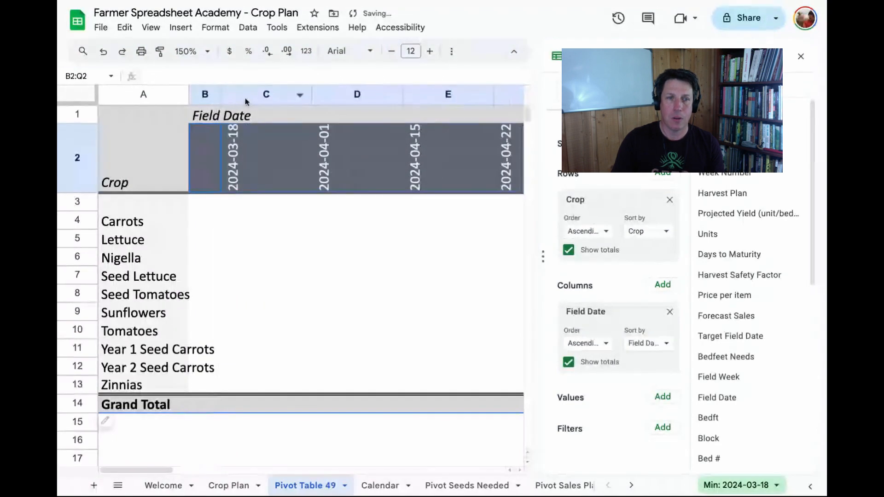
{"action": "left_click", "coordinate": [209, 95]}
{"action": "left_click", "coordinate": [464, 96], "text": "shift"}
{"action": "scroll", "coordinate": [454, 121], "scroll_direction": "right", "scroll_amount": 8}
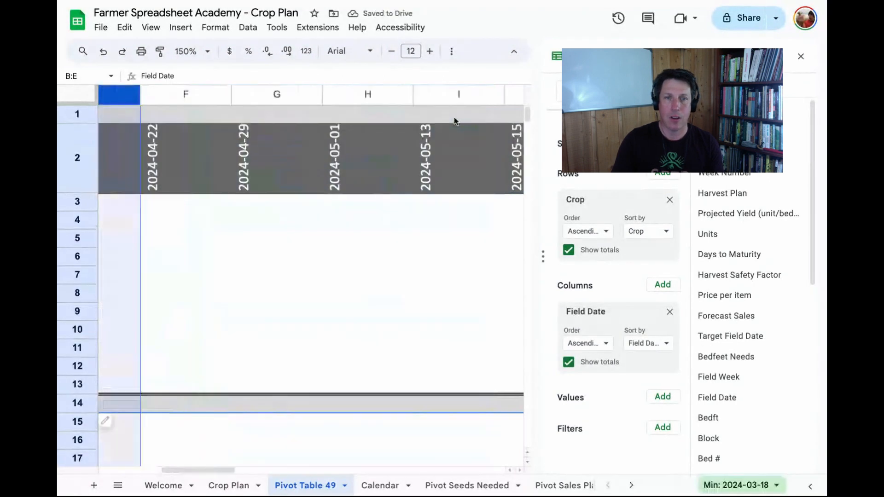
{"action": "scroll", "coordinate": [454, 121], "scroll_direction": "right", "scroll_amount": 10}
{"action": "left_click", "coordinate": [313, 96], "text": "shift"}
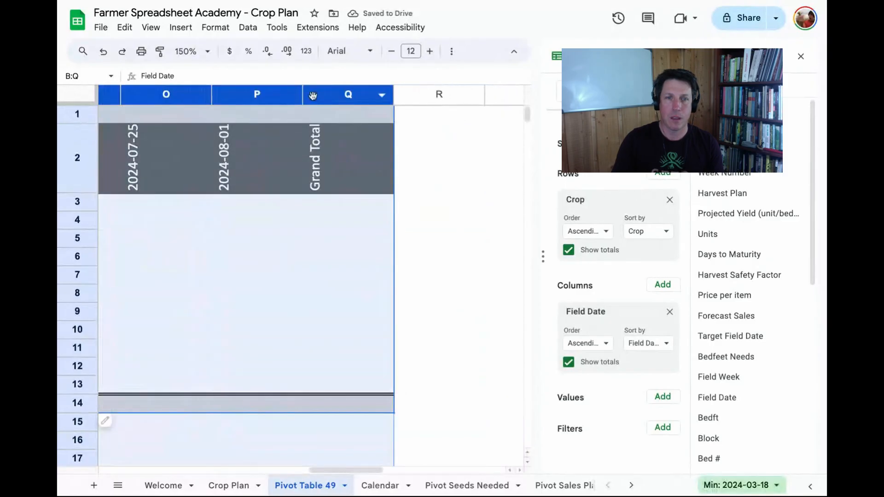
{"action": "left_click_drag", "start_coordinate": [302, 94], "coordinate": [253, 94]}
{"action": "scroll", "coordinate": [264, 109], "scroll_direction": "left", "scroll_amount": 15}
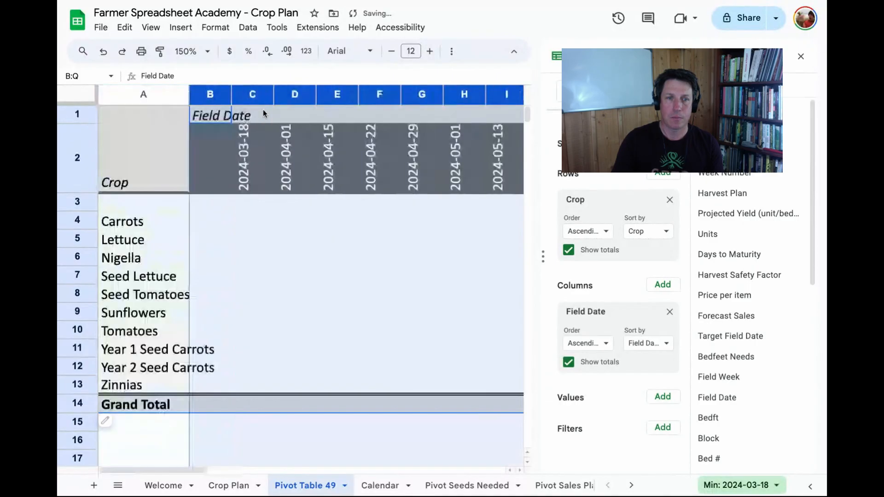
{"action": "left_click", "coordinate": [298, 225]}
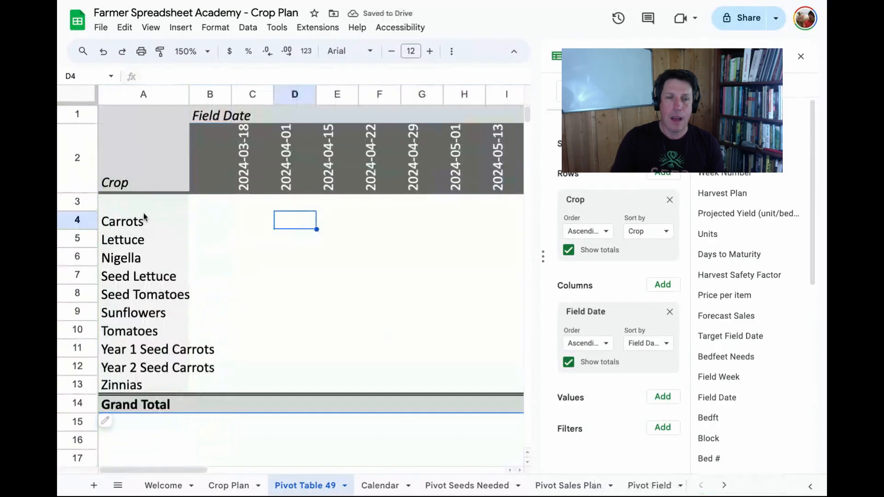
- Compare with the Calendar sheet, add the Bedft field to the pivot table's values, and close the pivot table editor
{"action": "left_click", "coordinate": [380, 485]}
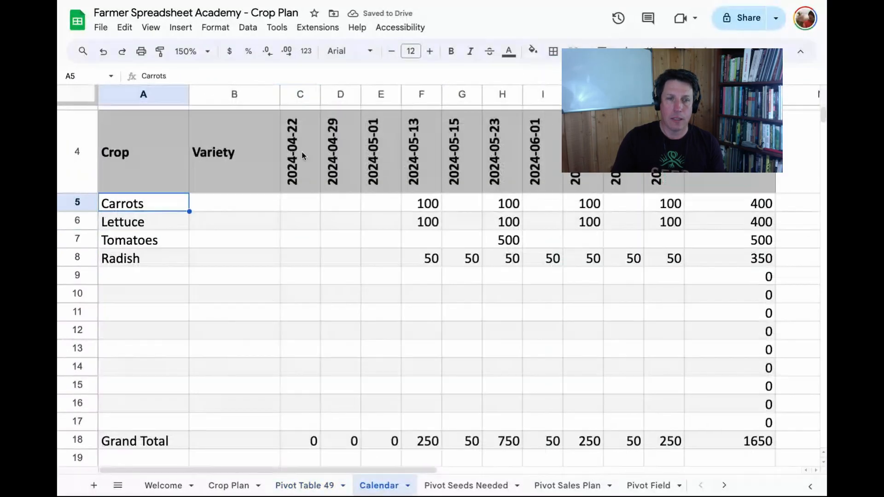
{"action": "left_click", "coordinate": [294, 485]}
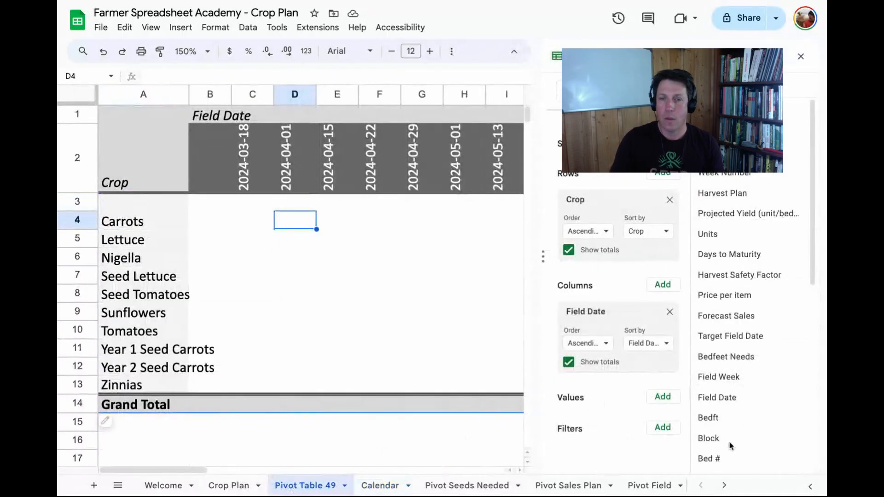
{"action": "left_click_drag", "start_coordinate": [711, 418], "coordinate": [573, 416]}
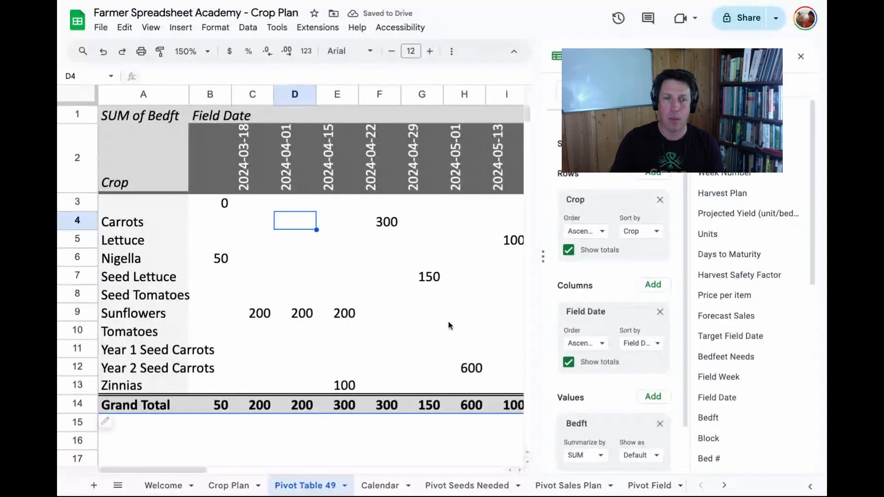
{"action": "scroll", "coordinate": [398, 245], "scroll_direction": "right", "scroll_amount": 5}
{"action": "scroll", "coordinate": [399, 245], "scroll_direction": "left", "scroll_amount": 5}
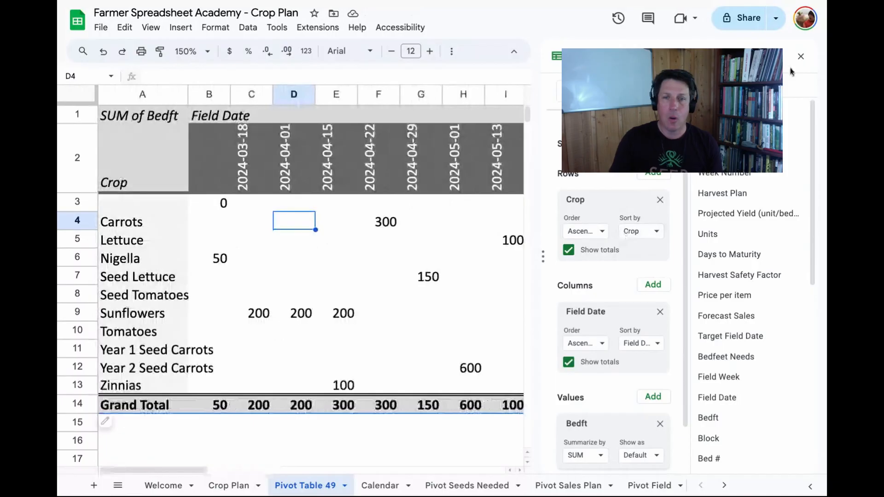
{"action": "left_click", "coordinate": [801, 56]}
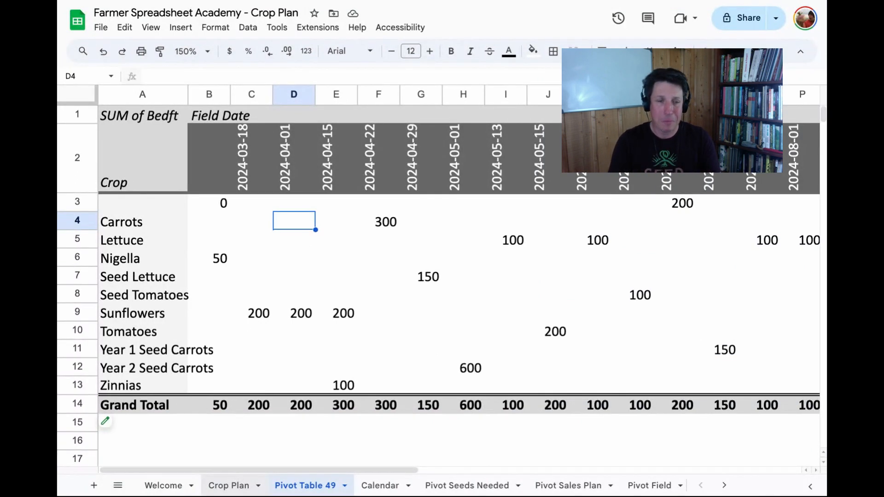
{"action": "scroll", "coordinate": [223, 485], "scroll_direction": "right", "scroll_amount": 1}
- Enter Kale as a new crop in row 39 of the Crop Plan sheet, below the Sunflowers rows
{"action": "left_click", "coordinate": [223, 485]}
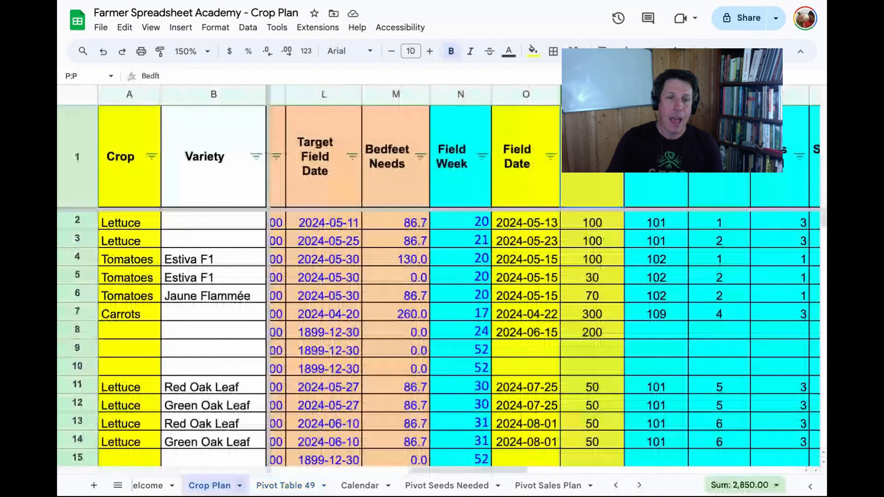
{"action": "scroll", "coordinate": [252, 430], "scroll_direction": "left", "scroll_amount": 10}
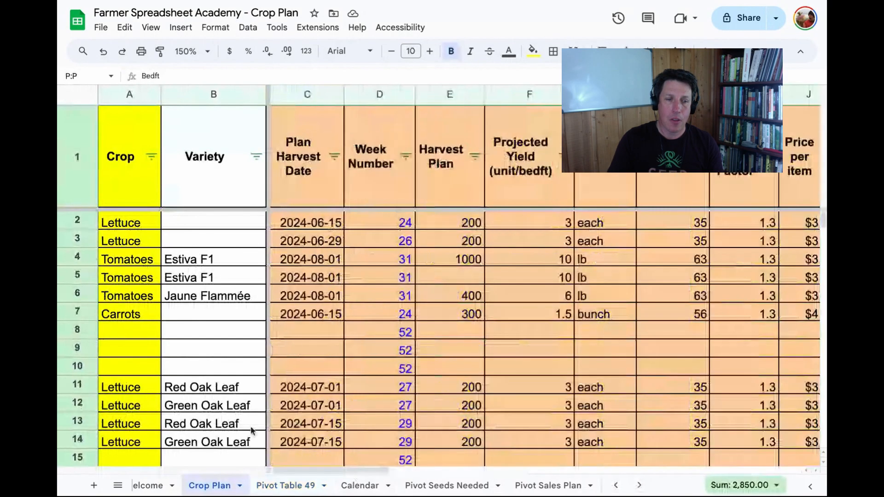
{"action": "scroll", "coordinate": [252, 431], "scroll_direction": "down", "scroll_amount": 10}
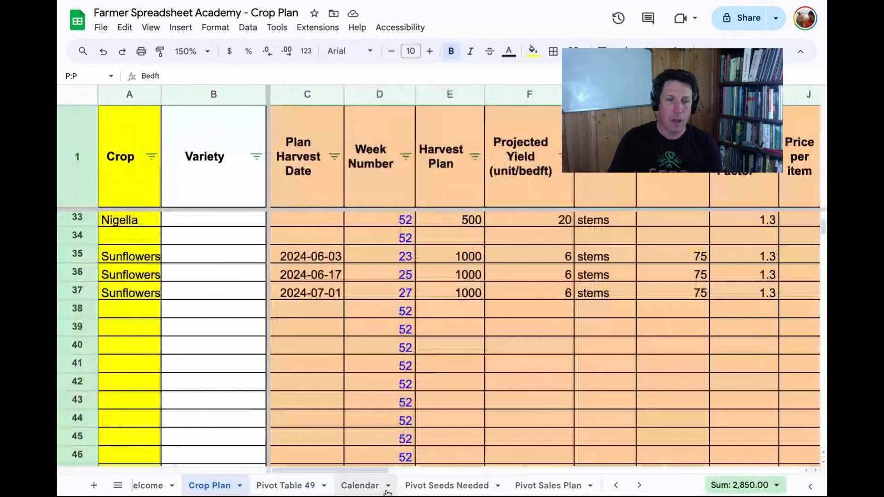
{"action": "left_click", "coordinate": [286, 485]}
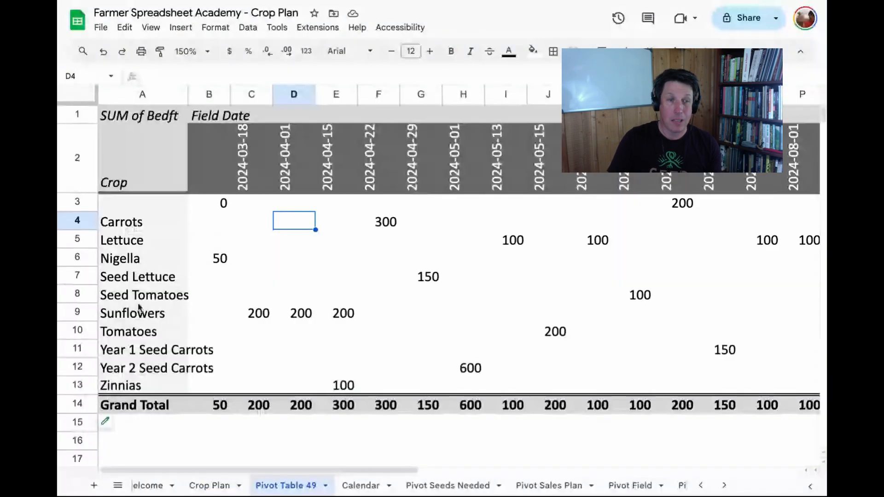
{"action": "left_click", "coordinate": [201, 485]}
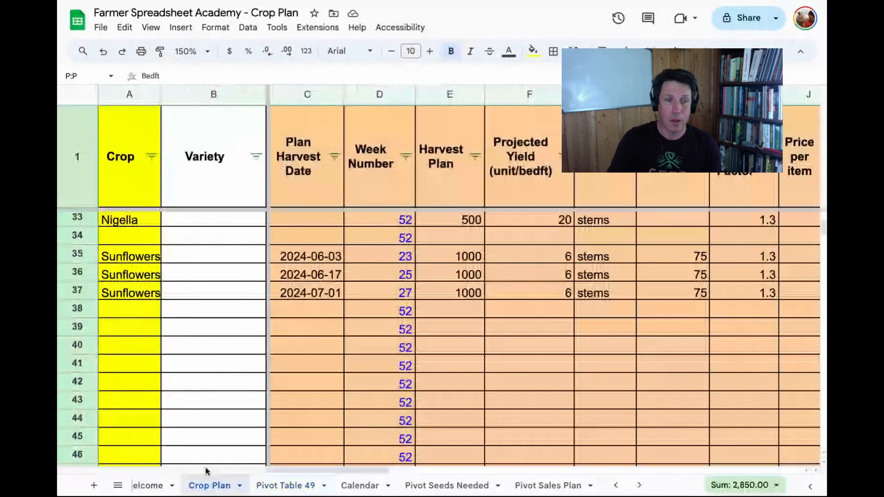
{"action": "left_click", "coordinate": [143, 331]}
{"action": "type", "text": "Kale"}
{"action": "key", "text": "Return"}
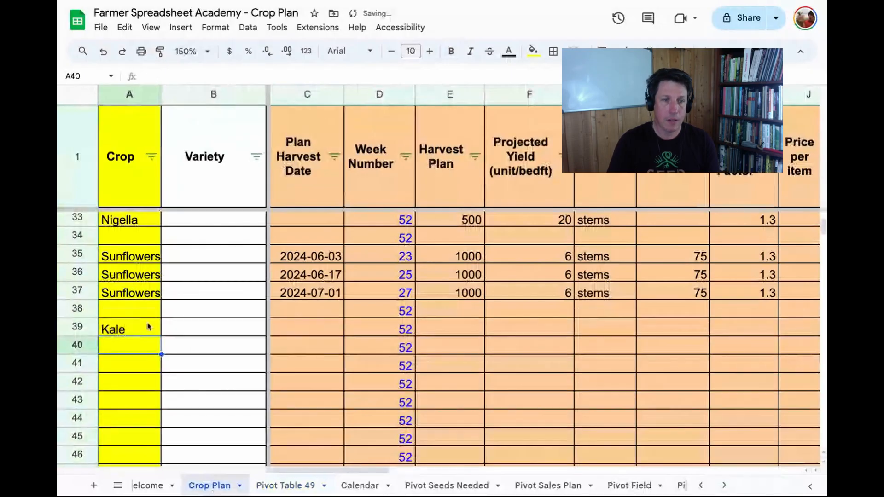
- Give the Kale row a Field Date of 2024-07-17 and a Bedft value of 300
{"action": "scroll", "coordinate": [290, 342], "scroll_direction": "right", "scroll_amount": 10}
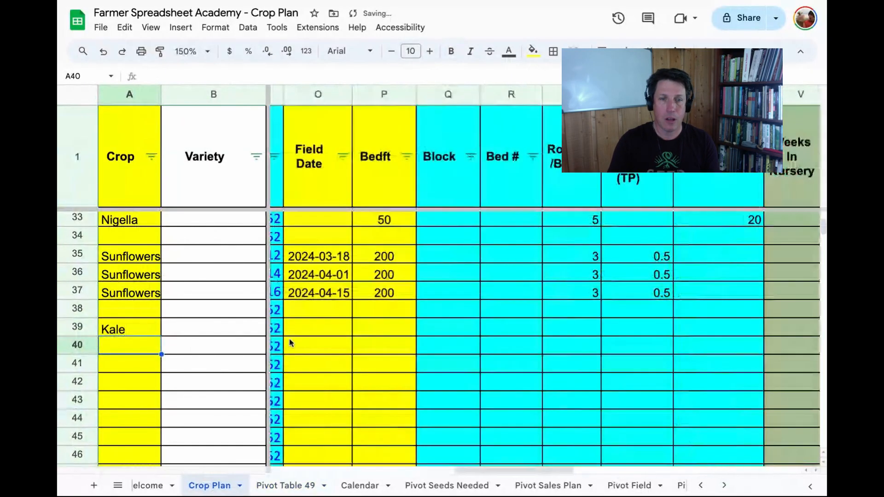
{"action": "left_click", "coordinate": [319, 330]}
{"action": "double_click", "coordinate": [322, 328]}
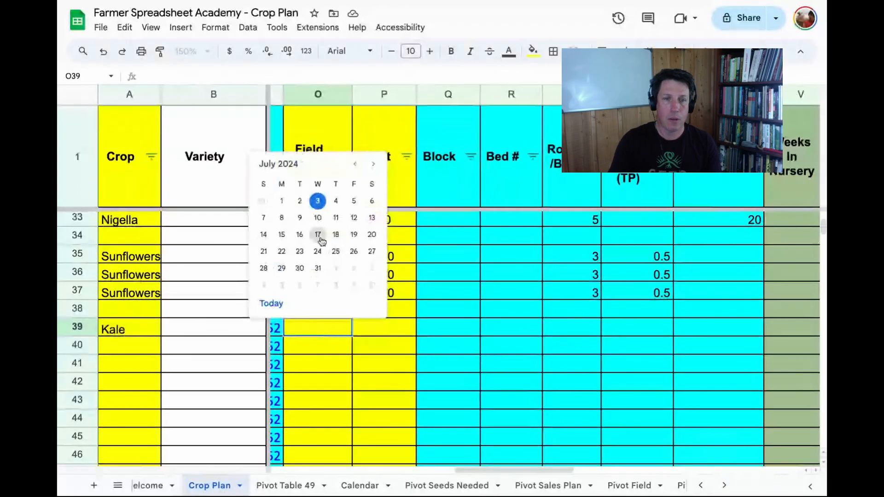
{"action": "left_click", "coordinate": [318, 235]}
{"action": "left_click", "coordinate": [381, 328]}
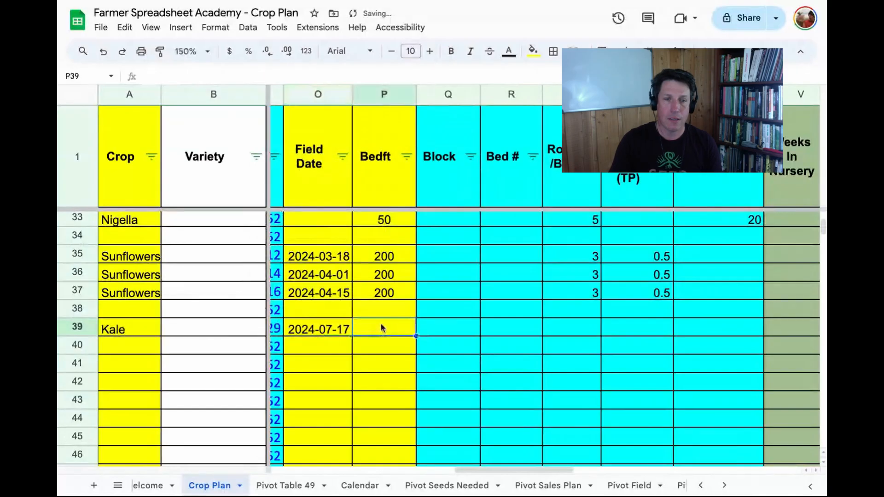
{"action": "type", "text": "300"}
{"action": "key", "text": "Return"}
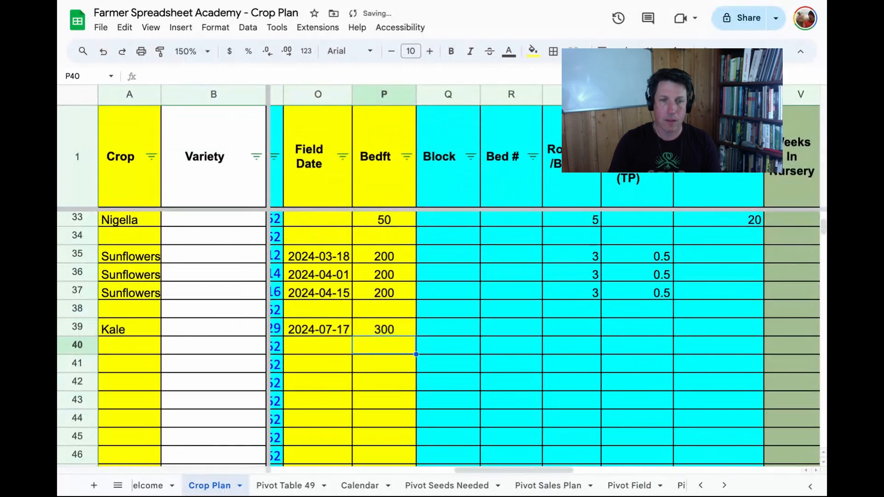
- Check the Kale row, its field date column and the grand totals in the pivot table
{"action": "left_click", "coordinate": [285, 485]}
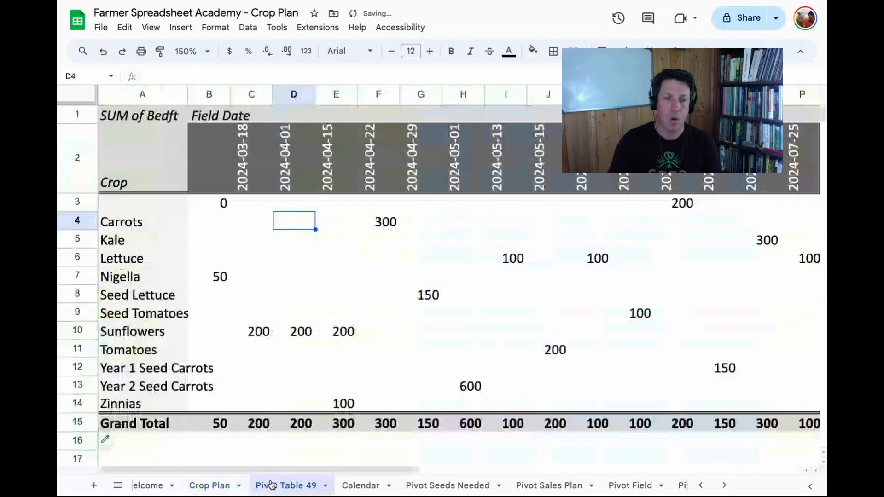
{"action": "left_click", "coordinate": [94, 237]}
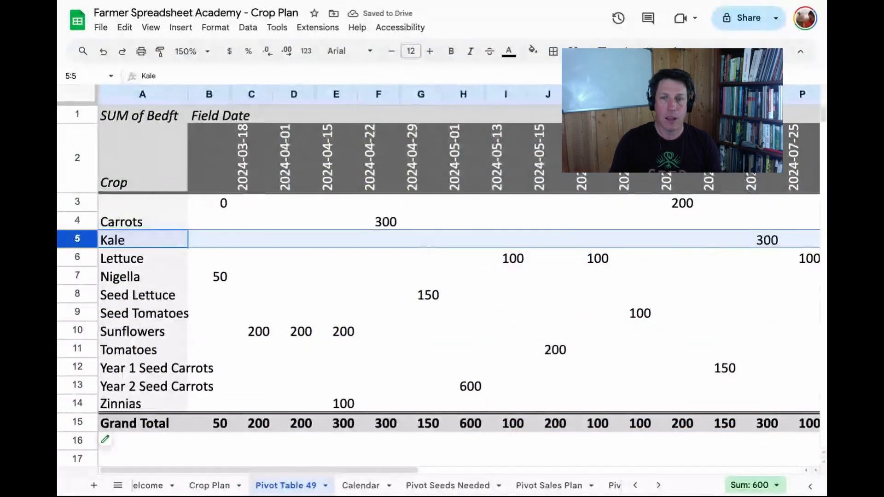
{"action": "left_click", "coordinate": [751, 185]}
{"action": "left_click", "coordinate": [768, 241]}
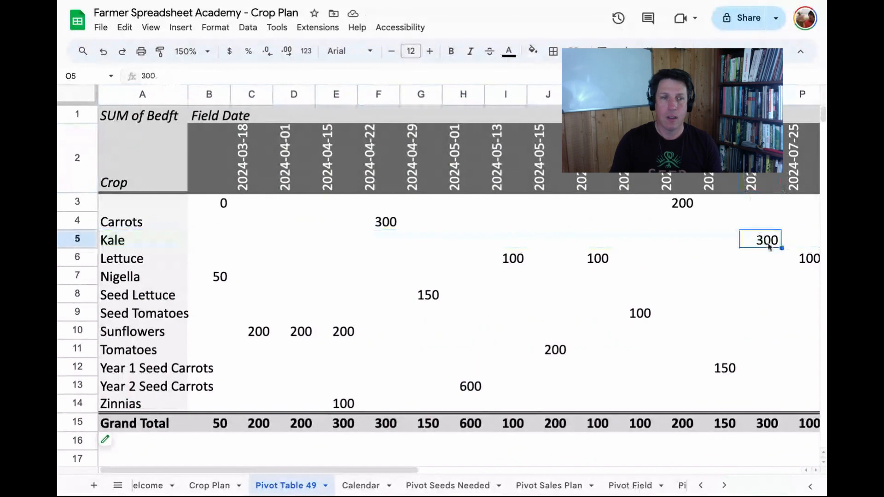
{"action": "scroll", "coordinate": [768, 247], "scroll_direction": "right", "scroll_amount": 5}
{"action": "scroll", "coordinate": [768, 247], "scroll_direction": "left", "scroll_amount": 1}
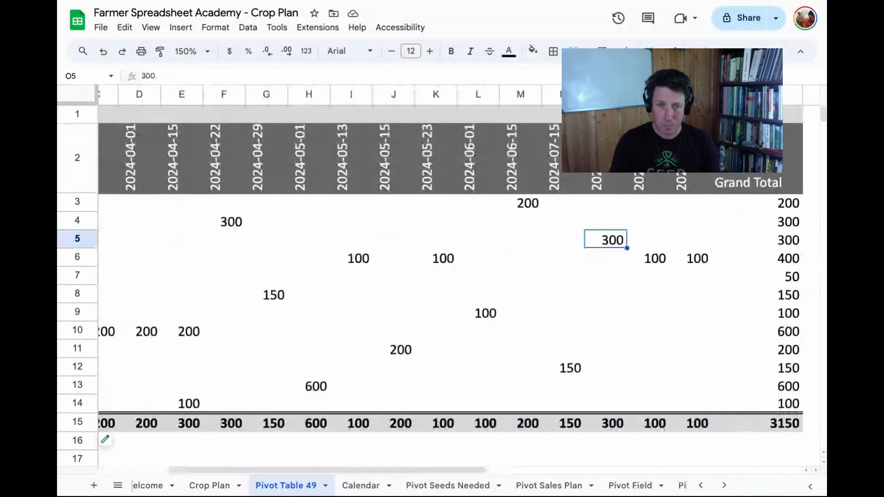
{"action": "scroll", "coordinate": [495, 272], "scroll_direction": "left", "scroll_amount": 3}
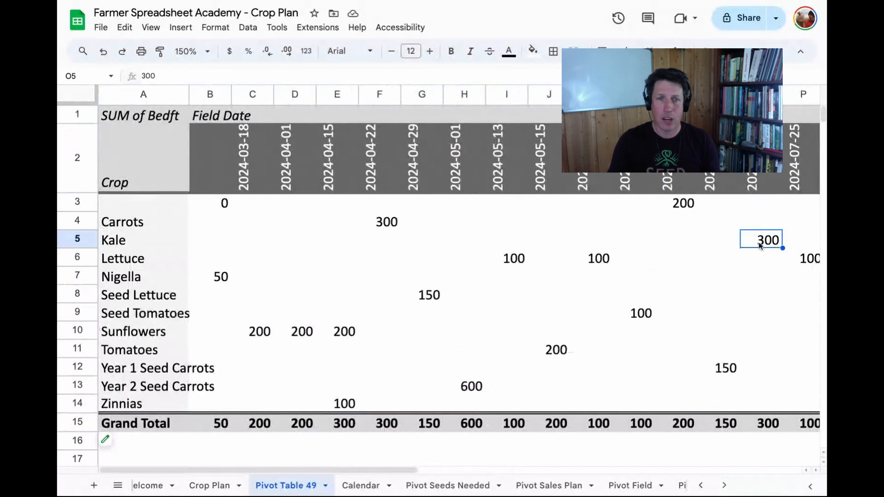
- Trace the Carrots planting from the pivot table back to its Field Date and Bedft entries in the Crop Plan sheet
{"action": "left_click", "coordinate": [134, 221]}
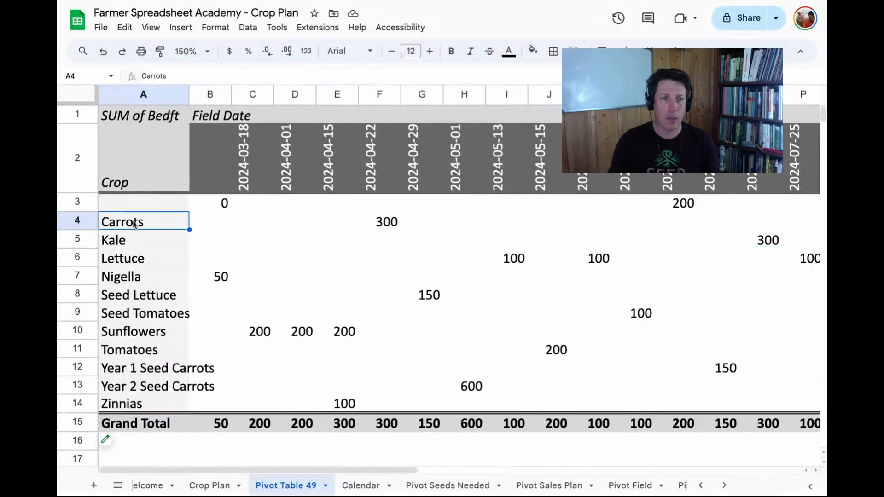
{"action": "left_click", "coordinate": [383, 223]}
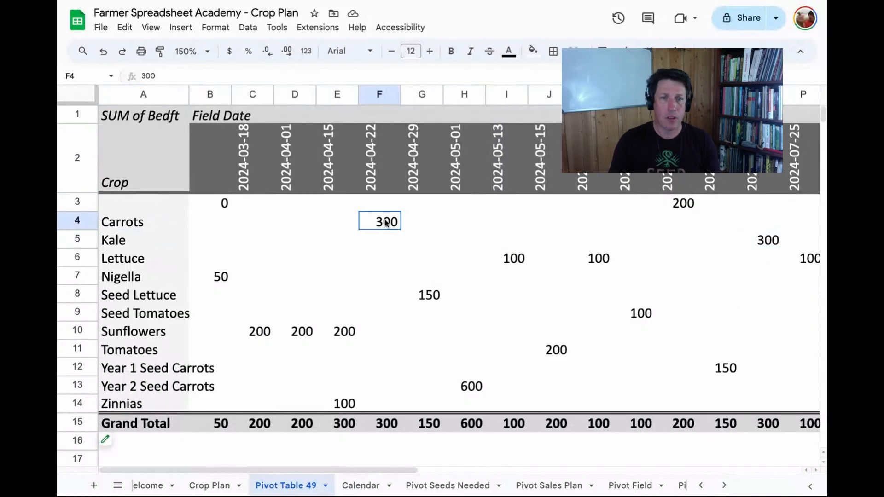
{"action": "left_click", "coordinate": [203, 486]}
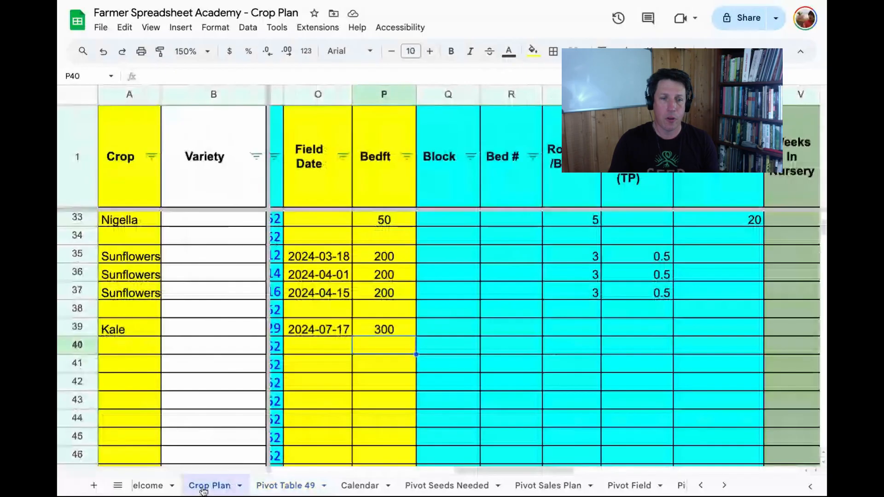
{"action": "scroll", "coordinate": [395, 345], "scroll_direction": "left", "scroll_amount": 10}
{"action": "scroll", "coordinate": [133, 271], "scroll_direction": "up", "scroll_amount": 10}
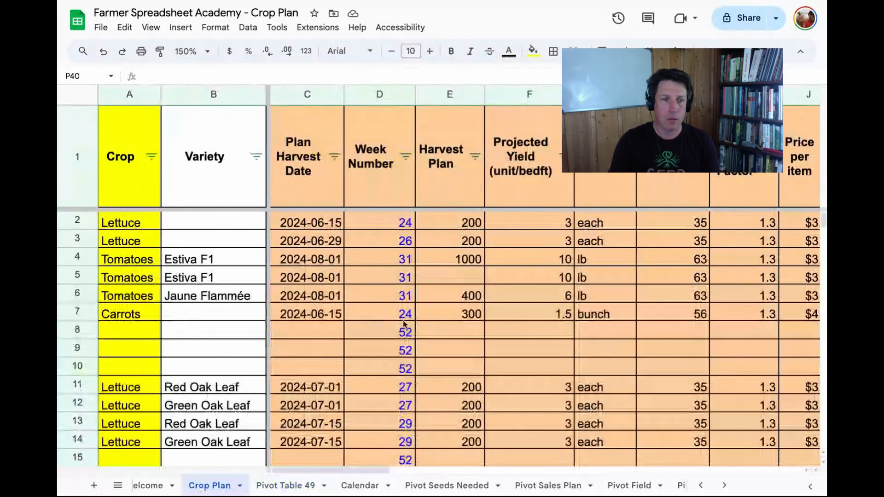
{"action": "scroll", "coordinate": [405, 324], "scroll_direction": "right", "scroll_amount": 3}
{"action": "scroll", "coordinate": [405, 324], "scroll_direction": "right", "scroll_amount": 9}
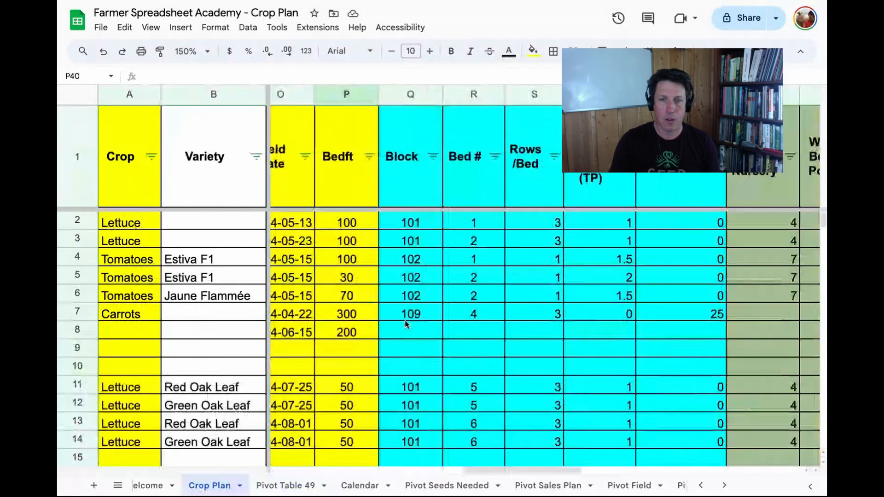
- Change the Field Date of the Carrots planting in the Crop Plan sheet to 2024-04-26
{"action": "left_click", "coordinate": [289, 317]}
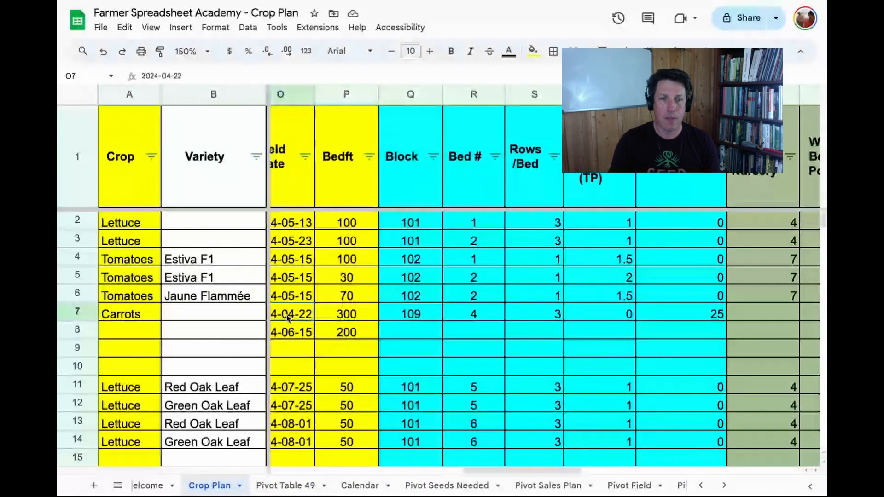
{"action": "double_click", "coordinate": [286, 318]}
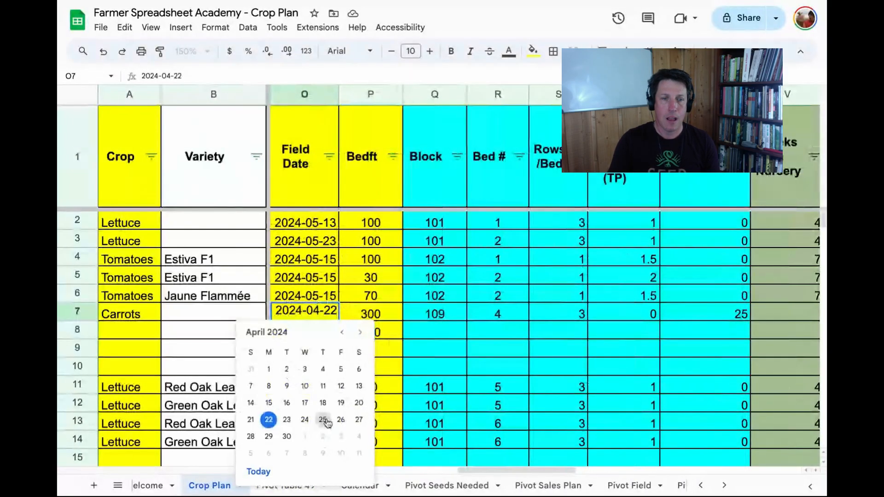
{"action": "left_click", "coordinate": [341, 420]}
- Check the Carrots bedfeet value and its field date column in the pivot table
{"action": "left_click", "coordinate": [306, 487]}
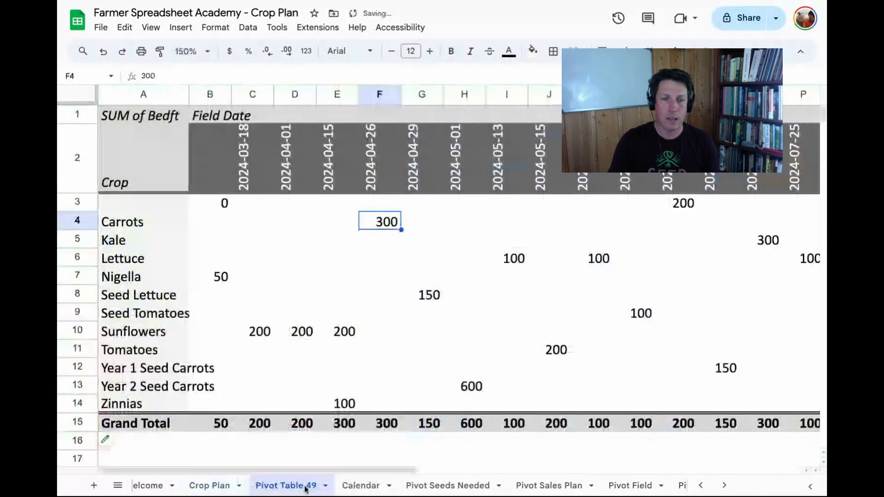
{"action": "left_click", "coordinate": [413, 277]}
{"action": "left_click", "coordinate": [378, 162]}
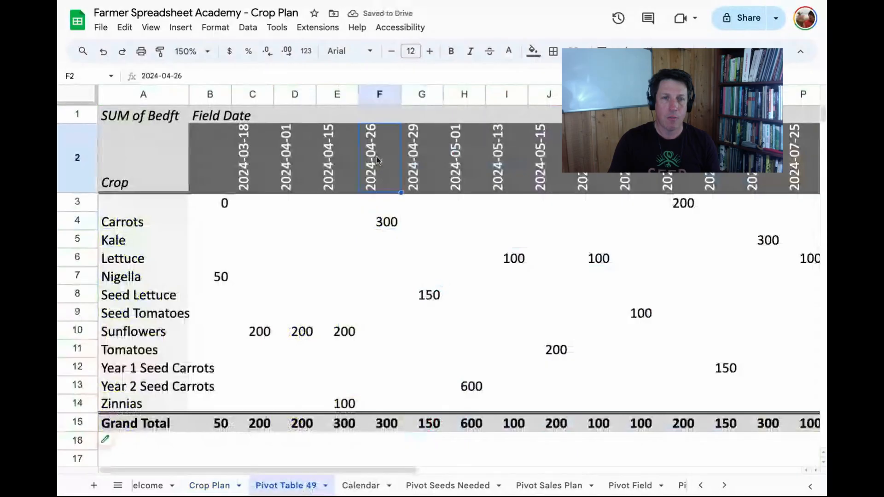
{"action": "left_click", "coordinate": [381, 226]}
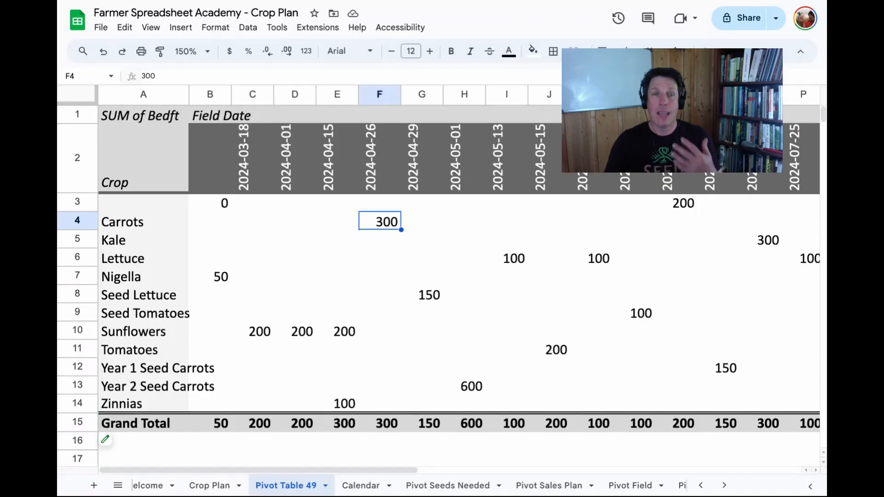
- Add Variety to the pivot table's rows, with Crop placed above it as the first row field
{"action": "left_click", "coordinate": [106, 439]}
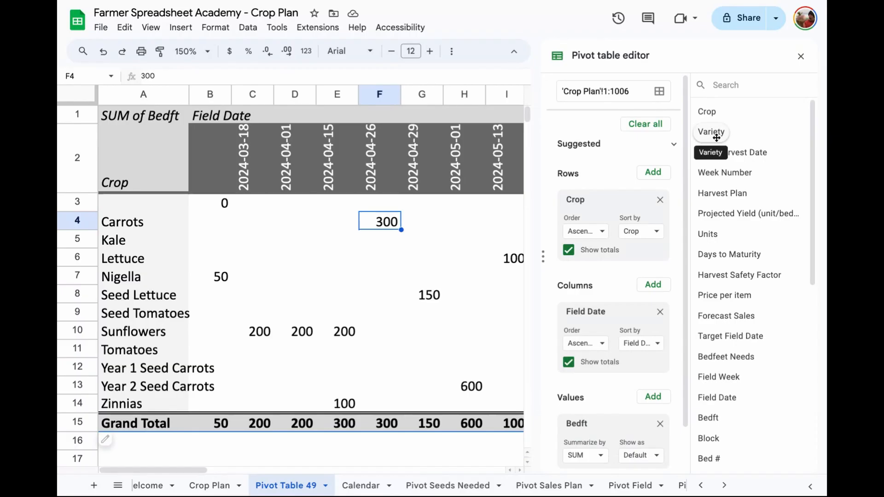
{"action": "left_click_drag", "start_coordinate": [708, 132], "coordinate": [574, 258]}
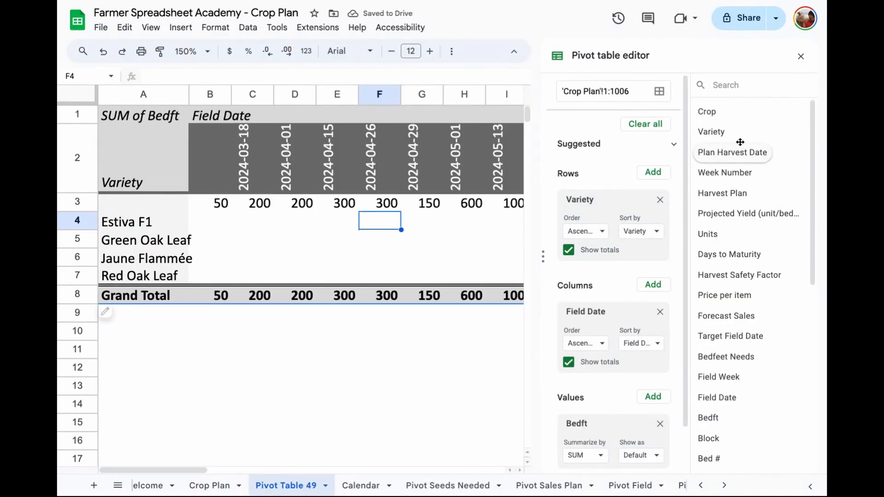
{"action": "left_click_drag", "start_coordinate": [707, 111], "coordinate": [575, 195]}
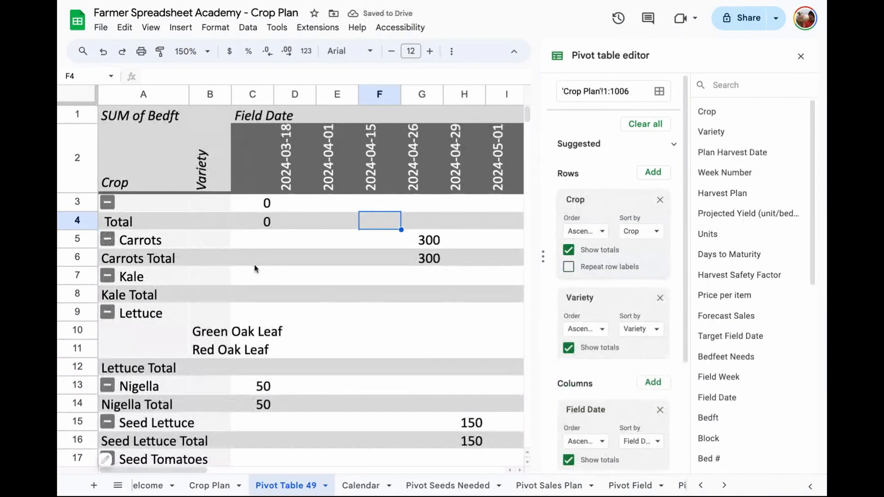
- Turn off totals for the Variety rows and repeat the row labels for Crop
{"action": "left_click", "coordinate": [569, 349]}
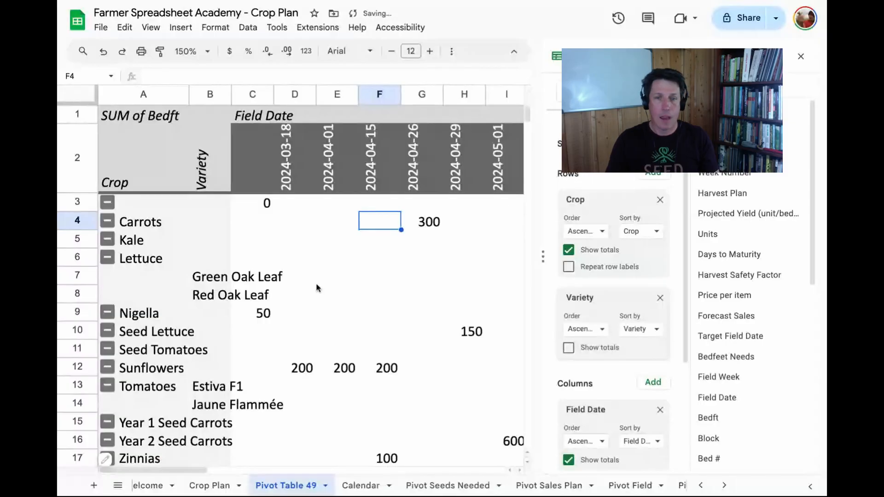
{"action": "left_click", "coordinate": [569, 266]}
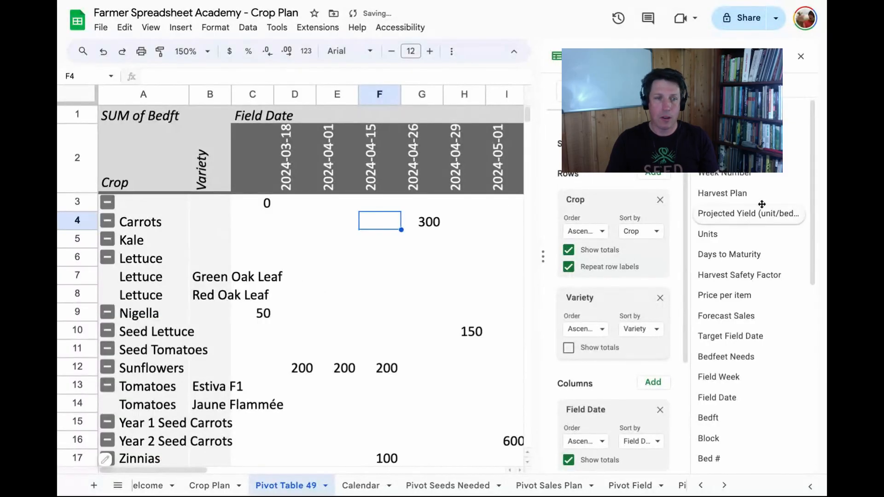
{"action": "left_click", "coordinate": [800, 57]}
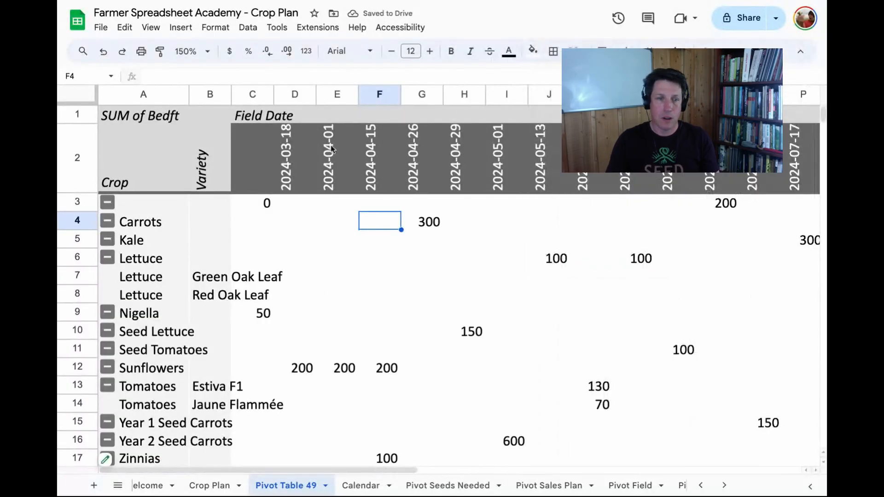
- Widen the Variety column of the pivot table and review the Crop and Variety headers
{"action": "left_click_drag", "start_coordinate": [234, 94], "coordinate": [330, 94]}
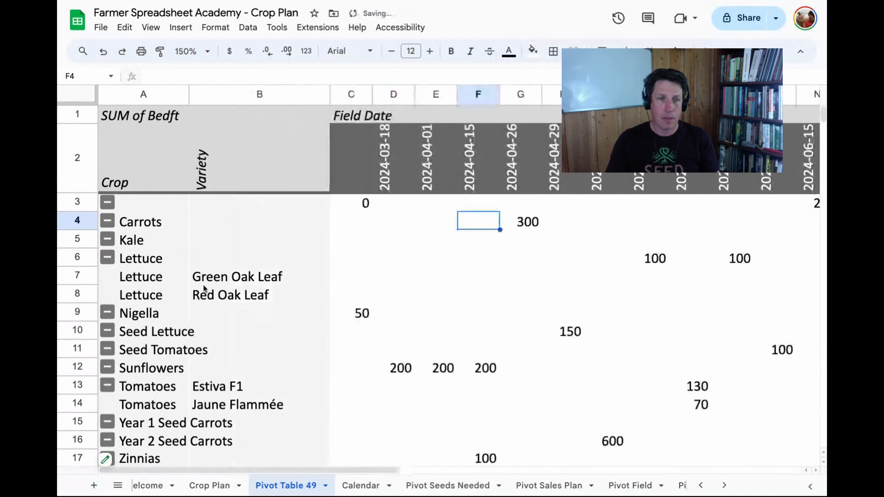
{"action": "left_click", "coordinate": [131, 171]}
{"action": "left_click", "coordinate": [247, 173]}
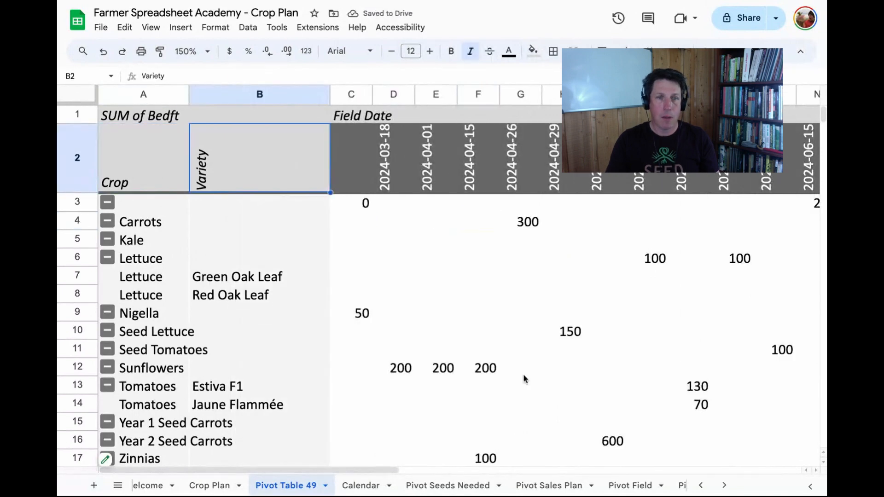
{"action": "scroll", "coordinate": [232, 261], "scroll_direction": "down", "scroll_amount": 1}
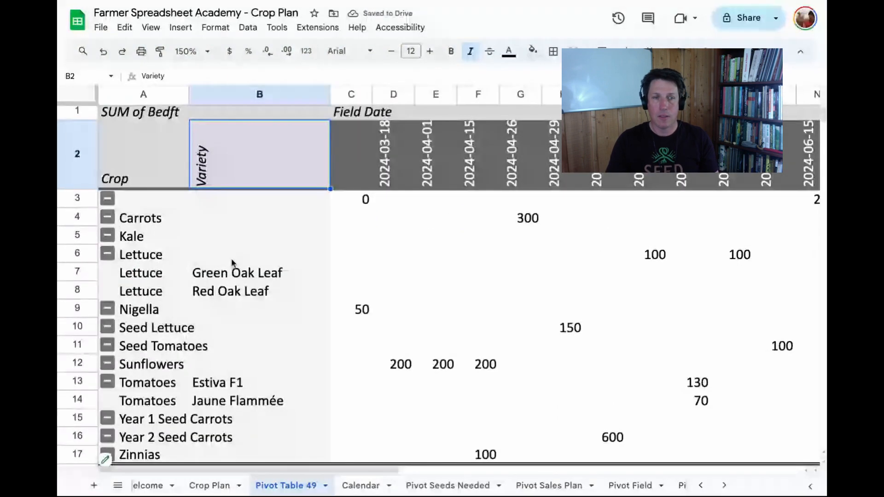
- Add Rows/Bed as a row field below Variety in the pivot table, with its totals turned off
{"action": "left_click", "coordinate": [106, 459]}
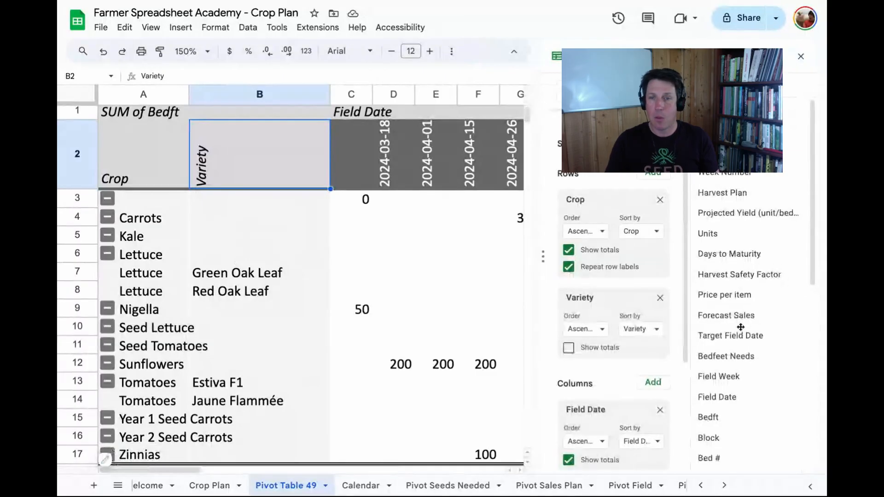
{"action": "scroll", "coordinate": [742, 326], "scroll_direction": "down", "scroll_amount": 4}
{"action": "scroll", "coordinate": [741, 326], "scroll_direction": "down", "scroll_amount": 1}
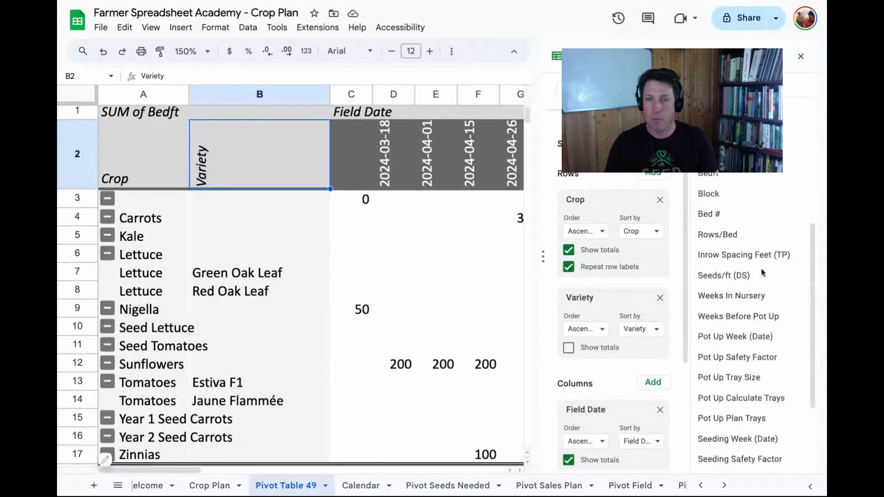
{"action": "left_click_drag", "start_coordinate": [732, 235], "coordinate": [594, 368]}
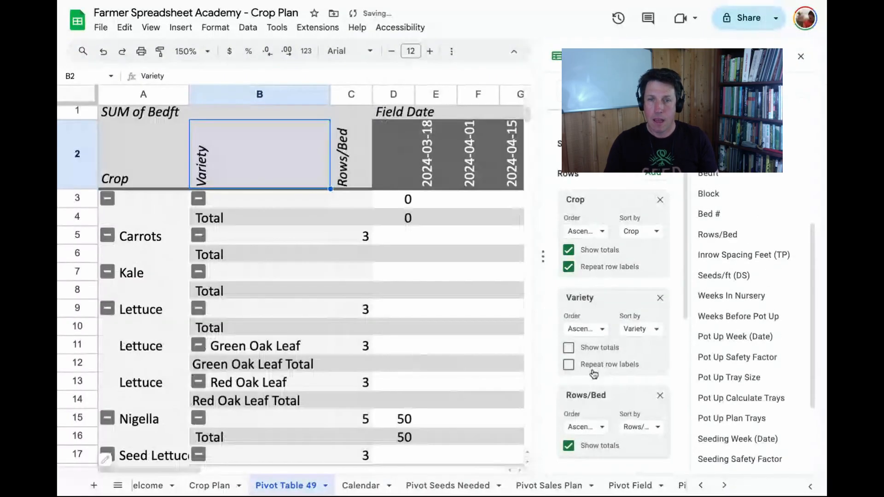
{"action": "left_click", "coordinate": [568, 445]}
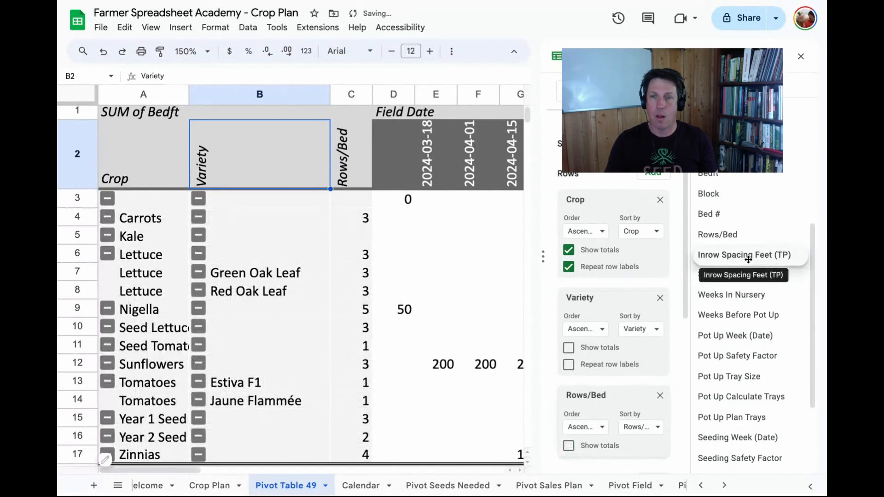
- Add Inrow Spacing Feet (TP) and Seeds/ft (DS) as further row fields, both without totals
{"action": "left_click_drag", "start_coordinate": [745, 256], "coordinate": [609, 473]}
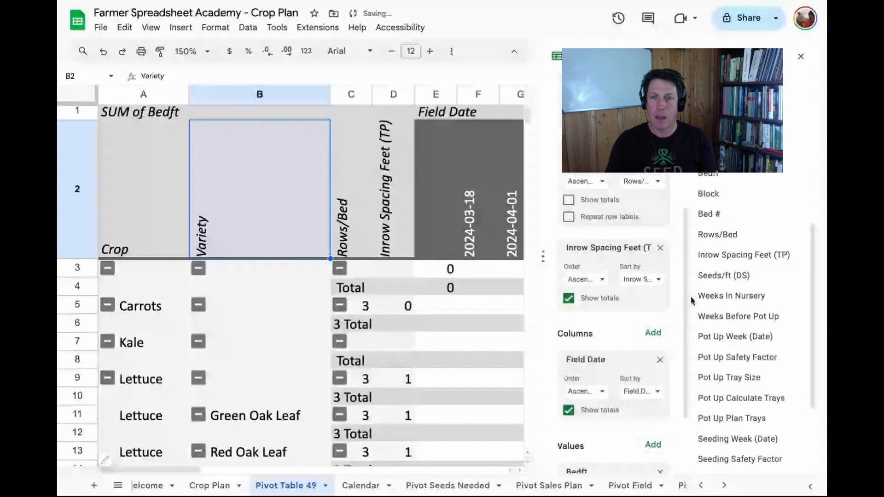
{"action": "left_click_drag", "start_coordinate": [699, 275], "coordinate": [574, 326]}
{"action": "left_click", "coordinate": [569, 395]}
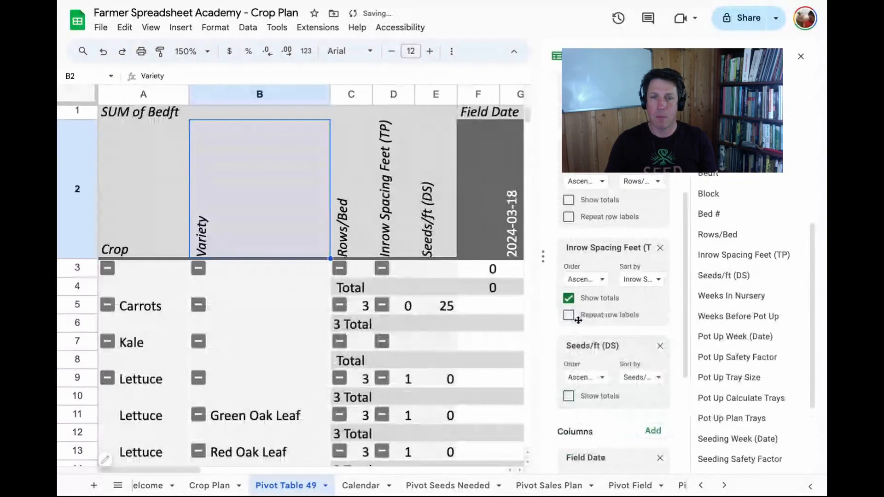
{"action": "left_click", "coordinate": [569, 298]}
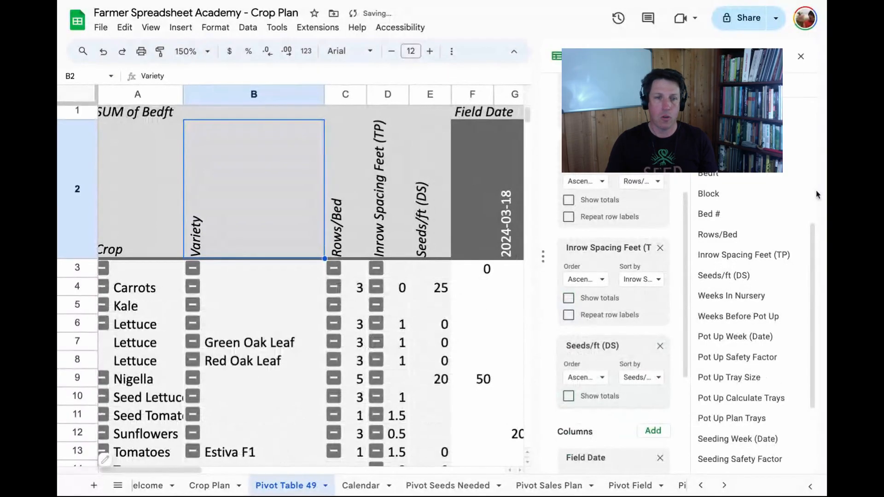
{"action": "left_click", "coordinate": [800, 56]}
- Examine the expanded pivot table from its headers to the grand totals, including the rows per bed, spacing and seeding rate for each crop
{"action": "scroll", "coordinate": [526, 217], "scroll_direction": "down", "scroll_amount": 2}
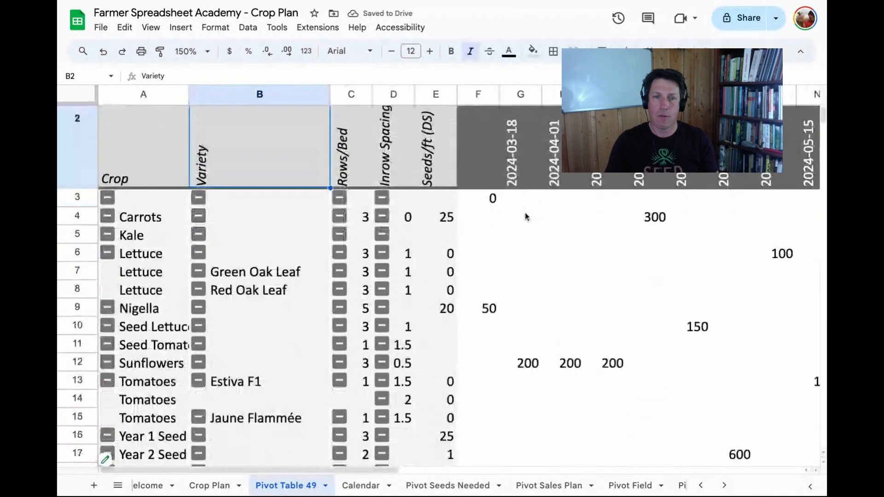
{"action": "scroll", "coordinate": [527, 216], "scroll_direction": "up", "scroll_amount": 2}
{"action": "scroll", "coordinate": [529, 215], "scroll_direction": "down", "scroll_amount": 2}
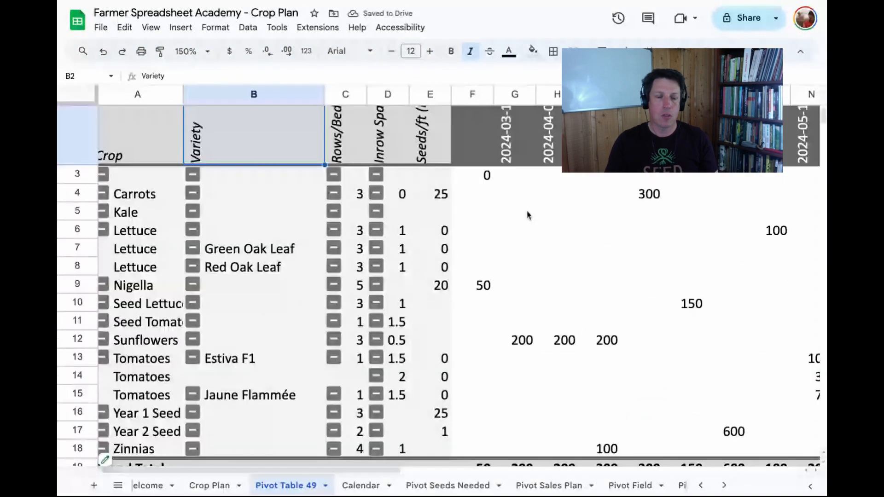
{"action": "scroll", "coordinate": [528, 215], "scroll_direction": "up", "scroll_amount": 2}
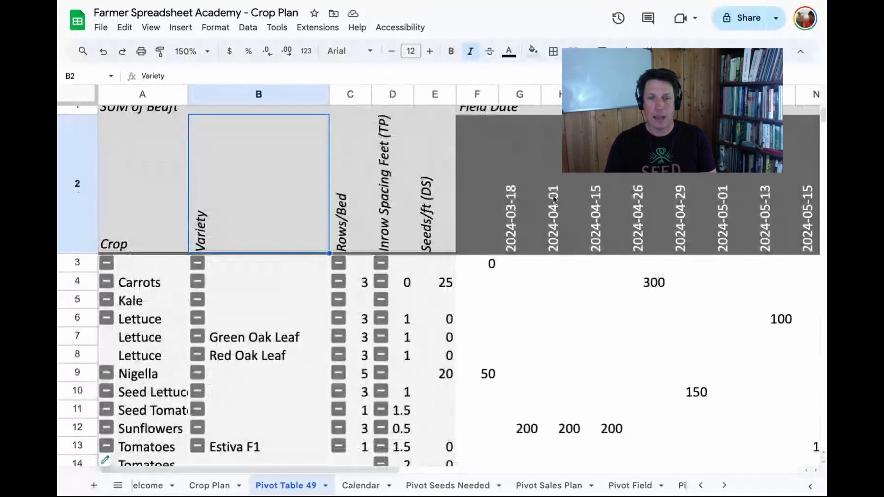
{"action": "scroll", "coordinate": [708, 306], "scroll_direction": "down", "scroll_amount": 2}
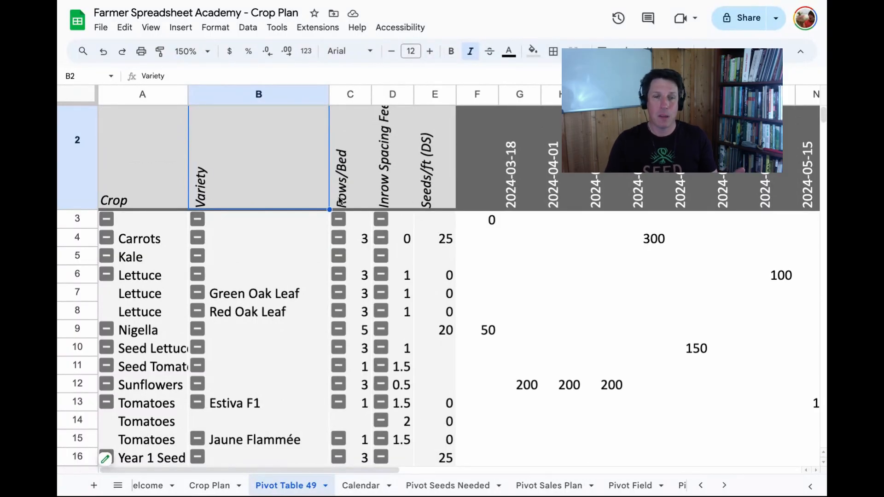
{"action": "scroll", "coordinate": [667, 381], "scroll_direction": "down", "scroll_amount": 5}
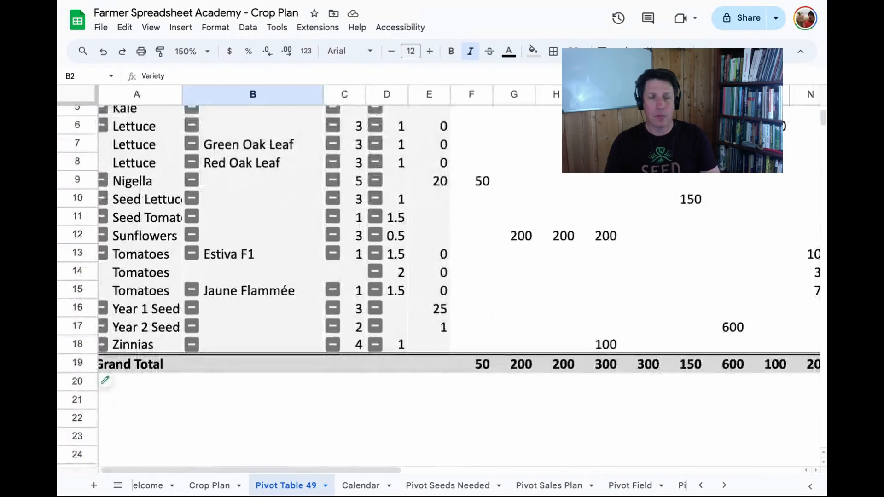
{"action": "scroll", "coordinate": [595, 332], "scroll_direction": "up", "scroll_amount": 5}
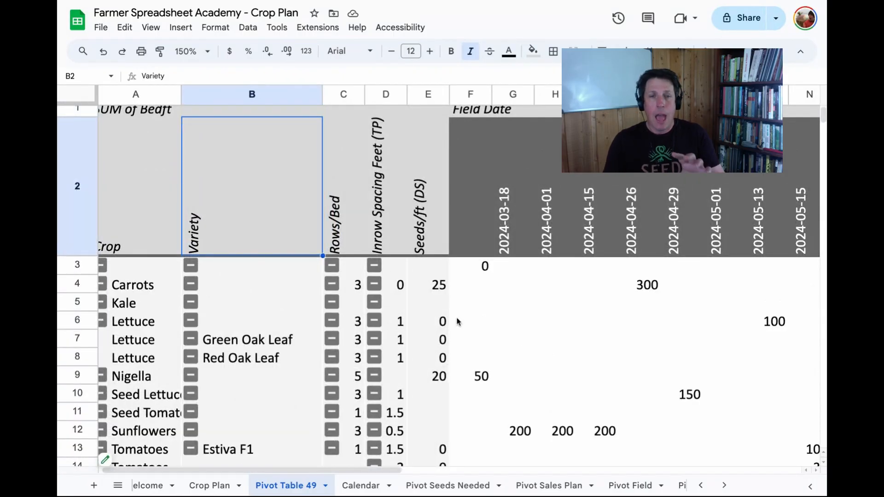
{"action": "scroll", "coordinate": [516, 297], "scroll_direction": "down", "scroll_amount": 1}
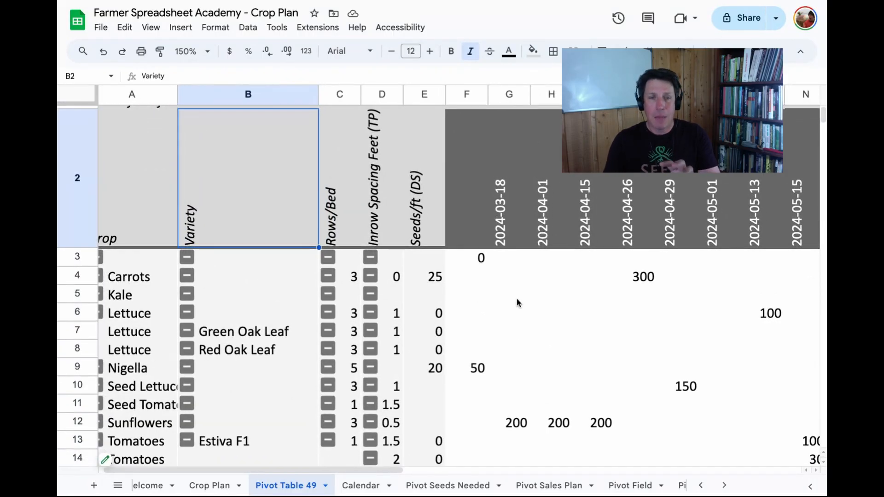
- Look over the Target Field Date, Bedfeet Needs, Field Week and Field Date columns in the Crop Plan sheet
{"action": "left_click", "coordinate": [220, 485]}
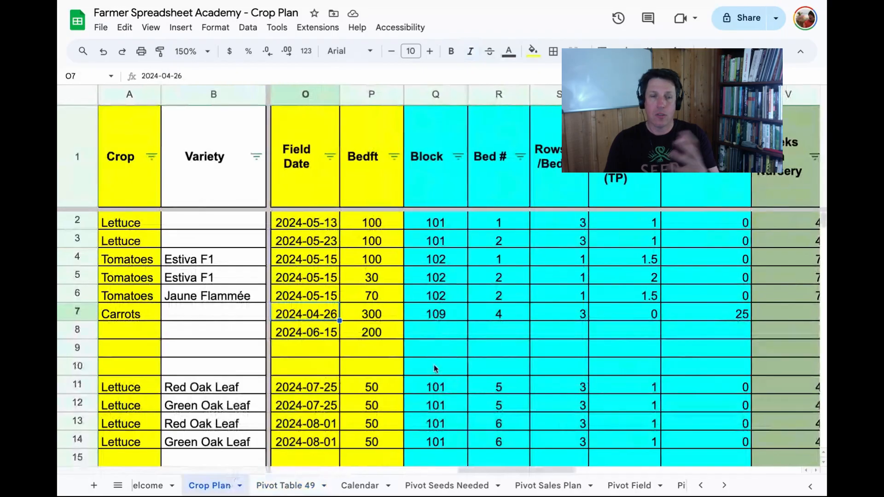
{"action": "scroll", "coordinate": [435, 366], "scroll_direction": "left", "scroll_amount": 3}
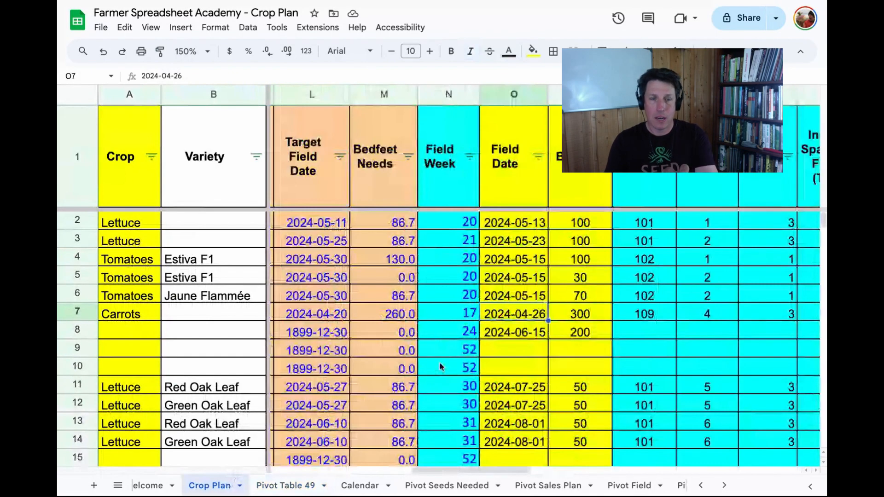
{"action": "scroll", "coordinate": [440, 366], "scroll_direction": "left", "scroll_amount": 2}
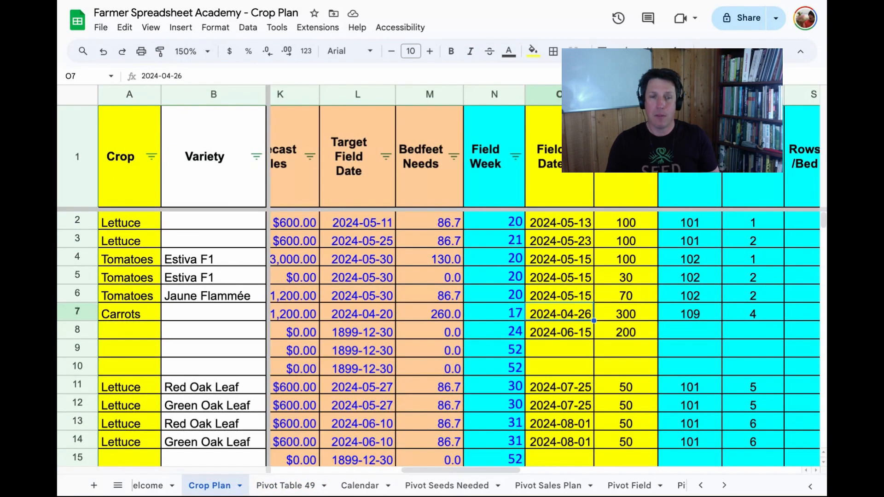
- Go back to the Pivot Table 49 sheet and add Crop as a filter on the pivot table
{"action": "left_click", "coordinate": [281, 486]}
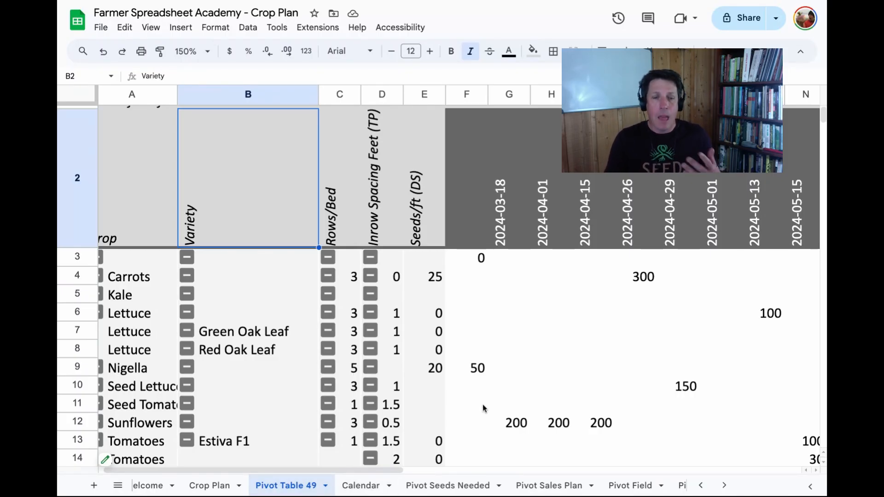
{"action": "mouse_move", "coordinate": [128, 459]}
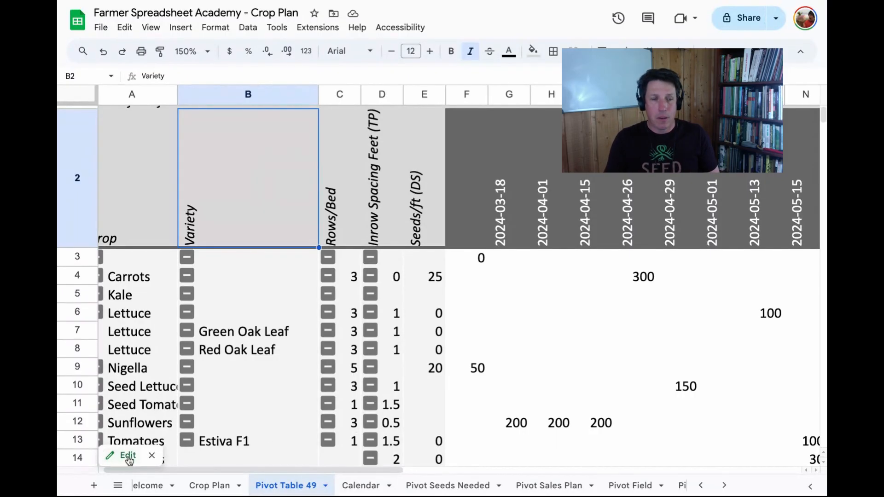
{"action": "left_click", "coordinate": [128, 456]}
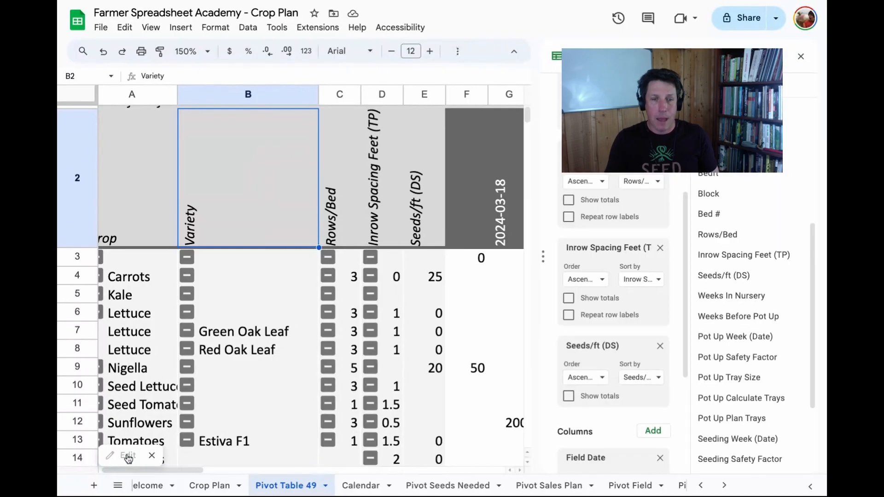
{"action": "scroll", "coordinate": [685, 406], "scroll_direction": "down", "scroll_amount": 3}
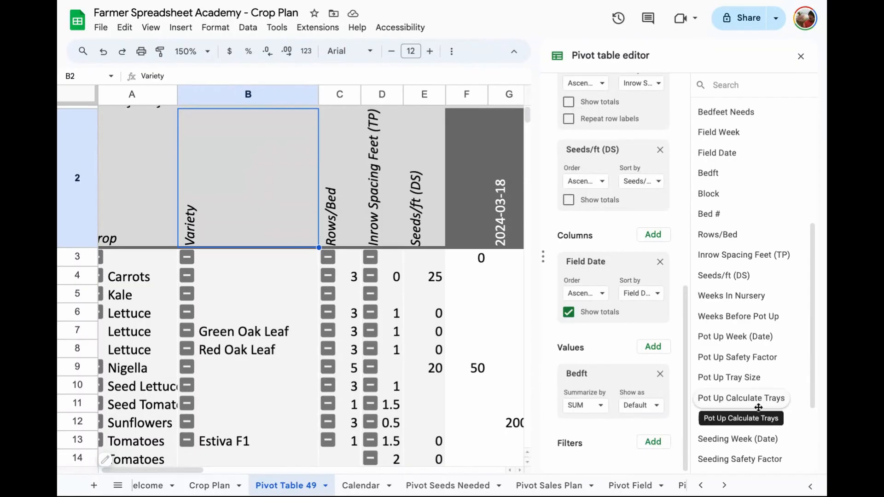
{"action": "scroll", "coordinate": [718, 138], "scroll_direction": "up", "scroll_amount": 5}
{"action": "left_click_drag", "start_coordinate": [720, 113], "coordinate": [585, 460]}
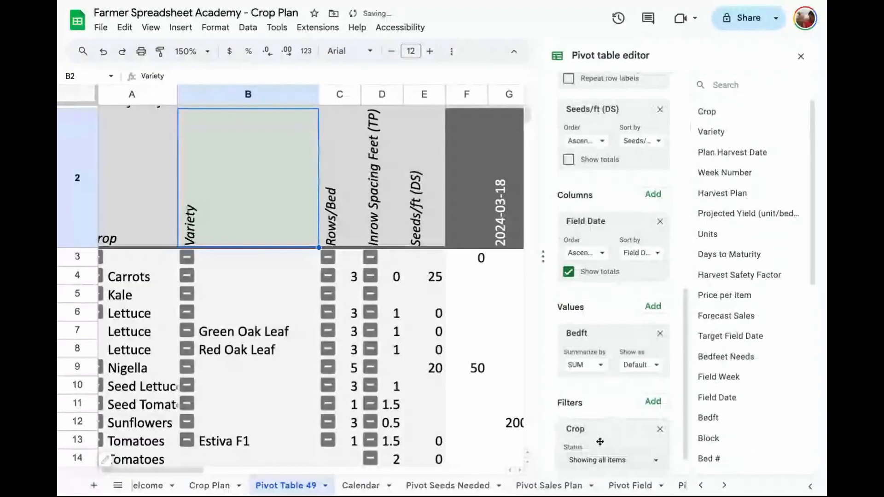
{"action": "scroll", "coordinate": [395, 391], "scroll_direction": "down", "scroll_amount": 2}
{"action": "scroll", "coordinate": [395, 391], "scroll_direction": "down", "scroll_amount": 2}
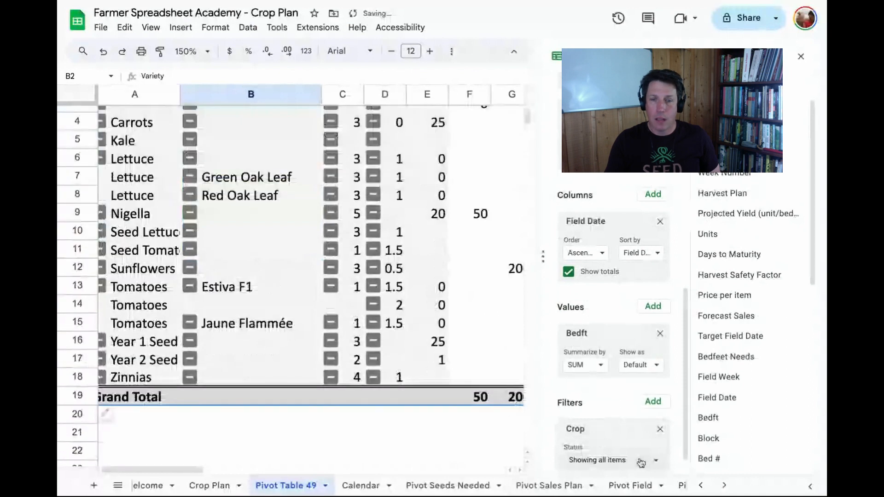
- Limit the Crop filter to Lettuce only and close the pivot table editor to view the filtered calendar
{"action": "left_click", "coordinate": [641, 461]}
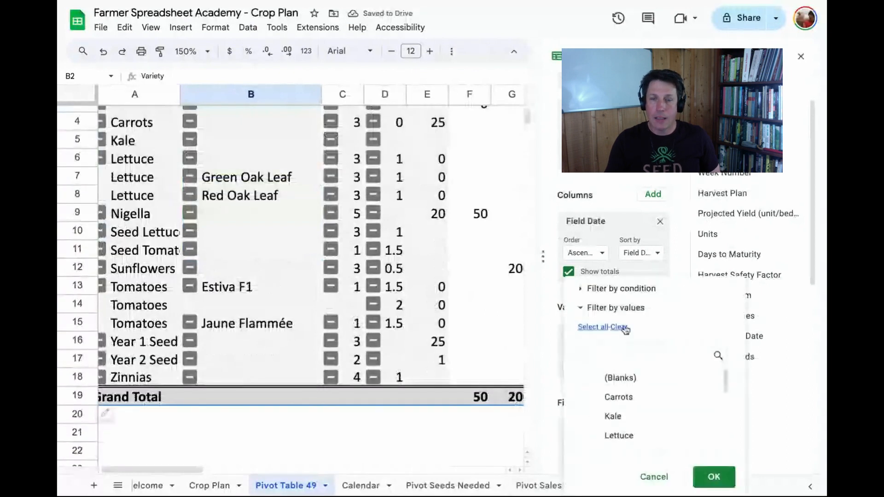
{"action": "left_click", "coordinate": [612, 436]}
{"action": "left_click", "coordinate": [713, 476]}
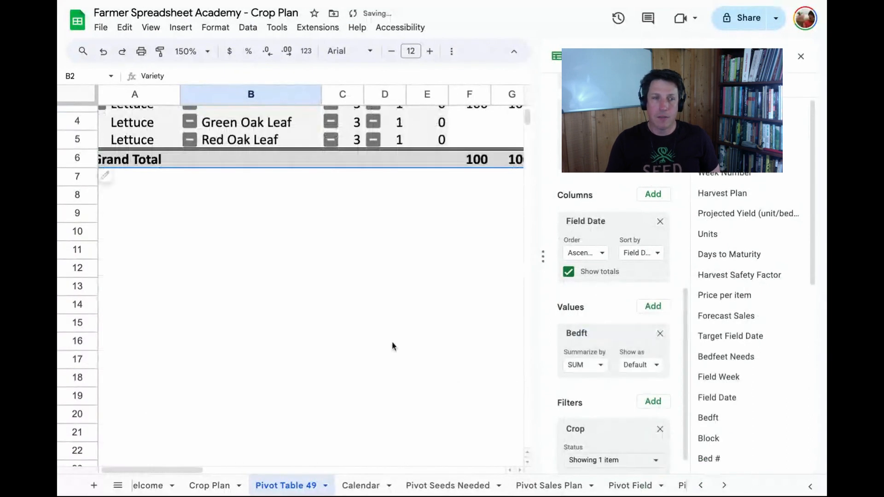
{"action": "scroll", "coordinate": [392, 346], "scroll_direction": "up", "scroll_amount": 2}
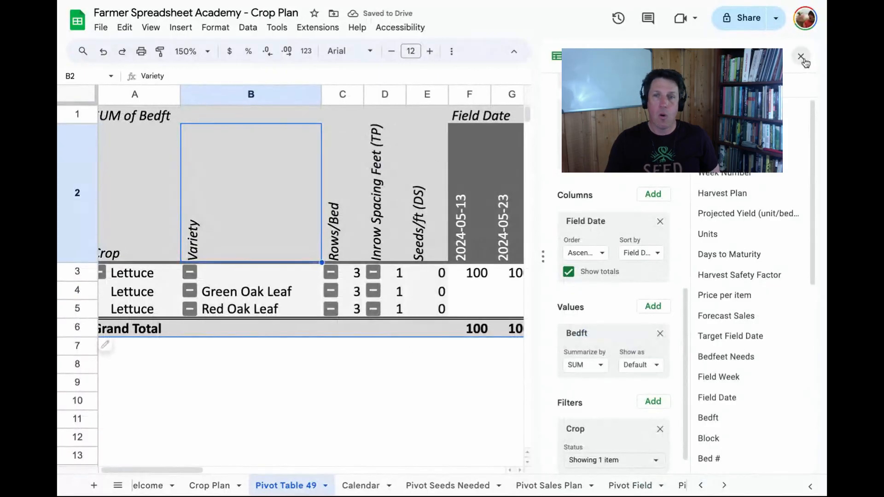
{"action": "left_click", "coordinate": [801, 57]}
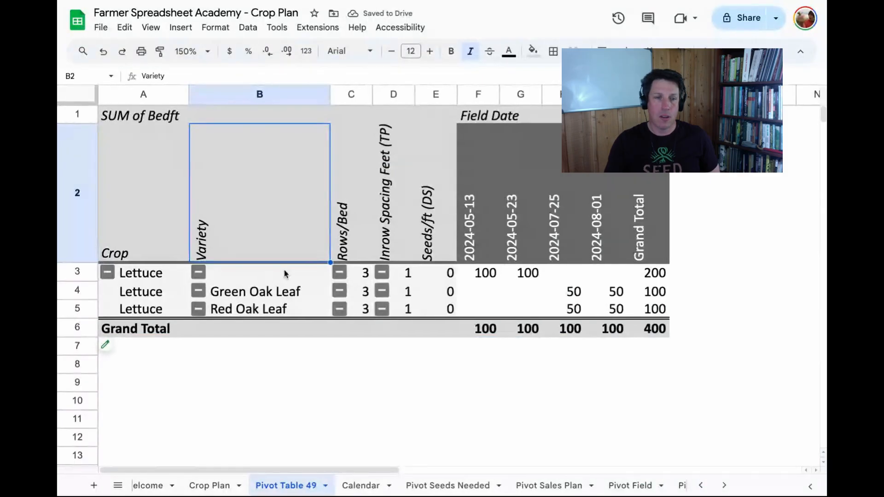
- Include Kale alongside Lettuce in the pivot table's Crop filter, and remove that filter
{"action": "left_click", "coordinate": [106, 345]}
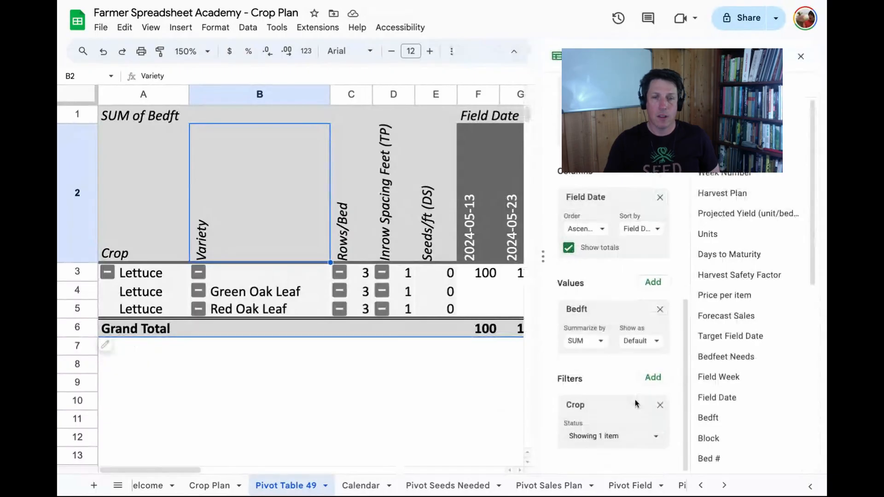
{"action": "left_click", "coordinate": [618, 442]}
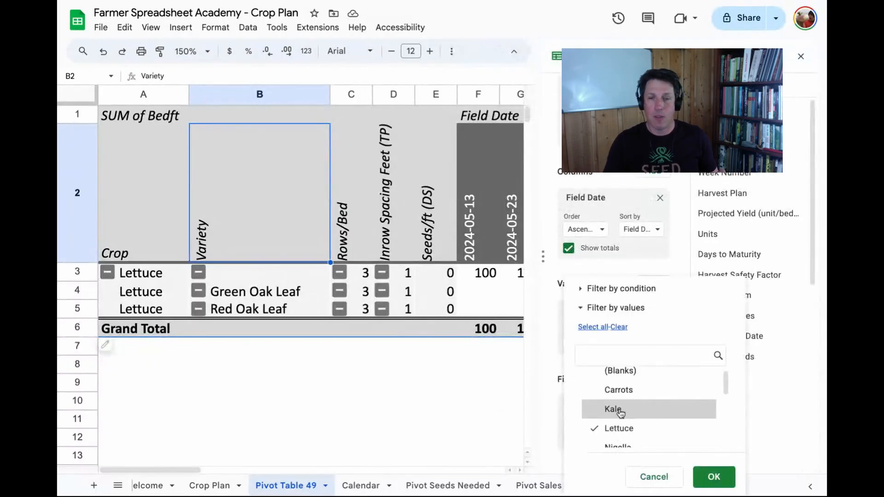
{"action": "left_click", "coordinate": [714, 479]}
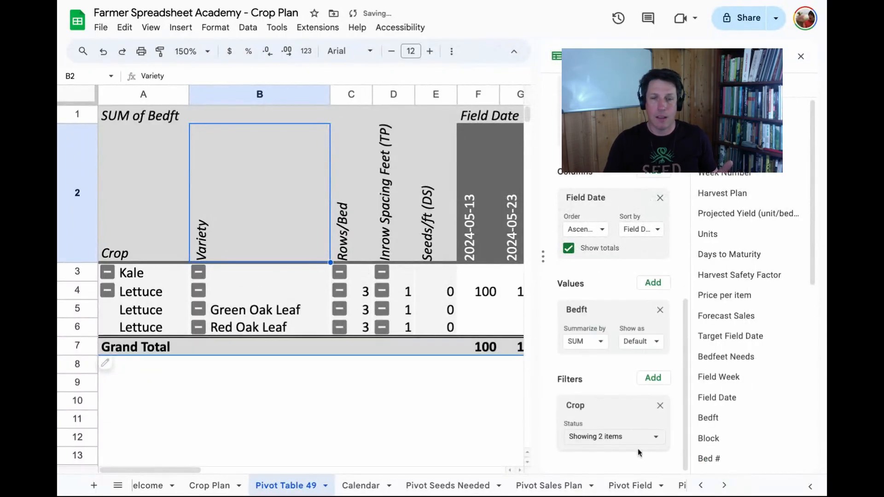
{"action": "left_click", "coordinate": [660, 406]}
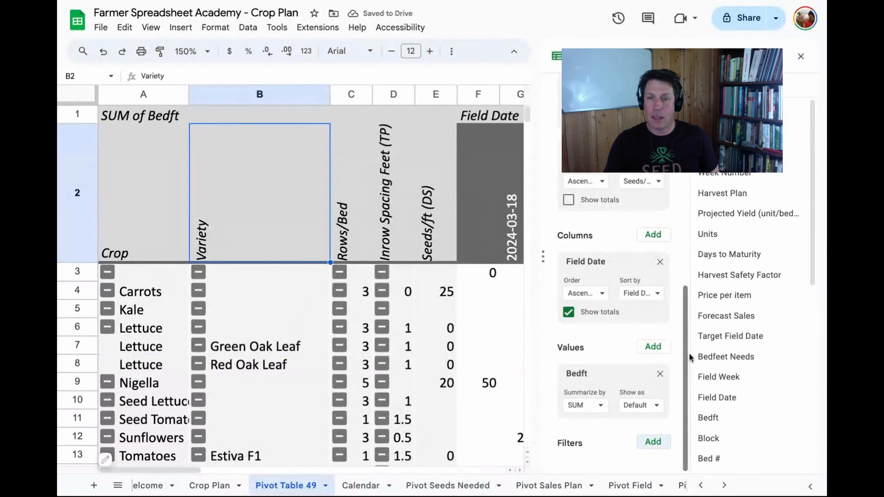
- Add Field Date as a pivot table filter showing only 2024-05-15, and look over the filtered plantings
{"action": "left_click_drag", "start_coordinate": [725, 377], "coordinate": [593, 467]}
{"action": "left_click_drag", "start_coordinate": [717, 377], "coordinate": [607, 466]}
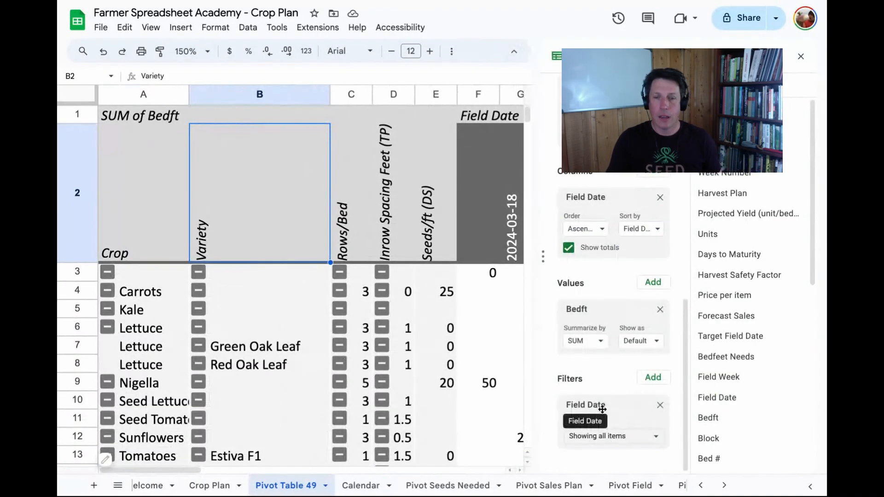
{"action": "left_click", "coordinate": [606, 438]}
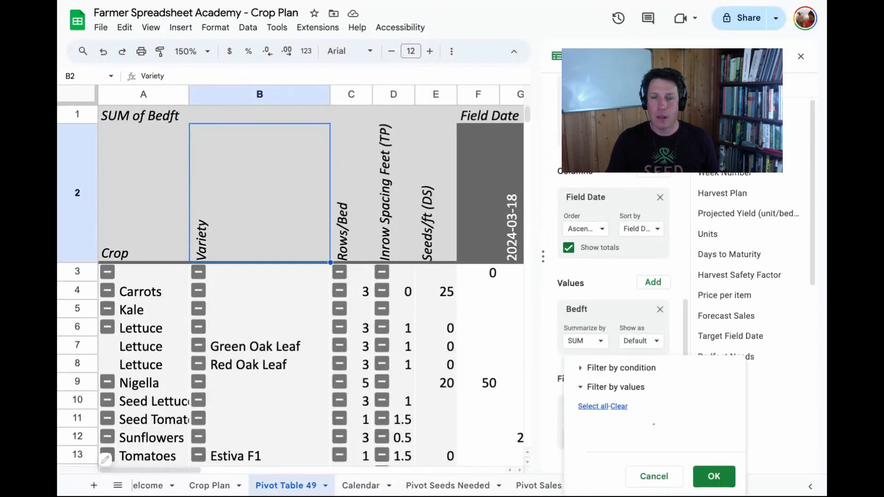
{"action": "left_click", "coordinate": [621, 329]}
{"action": "scroll", "coordinate": [643, 412], "scroll_direction": "down", "scroll_amount": 1}
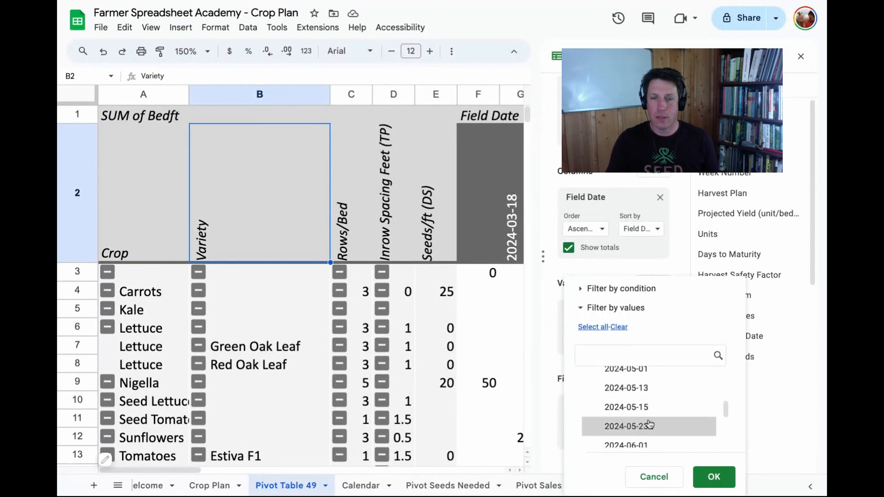
{"action": "left_click", "coordinate": [647, 409]}
{"action": "left_click", "coordinate": [704, 478]}
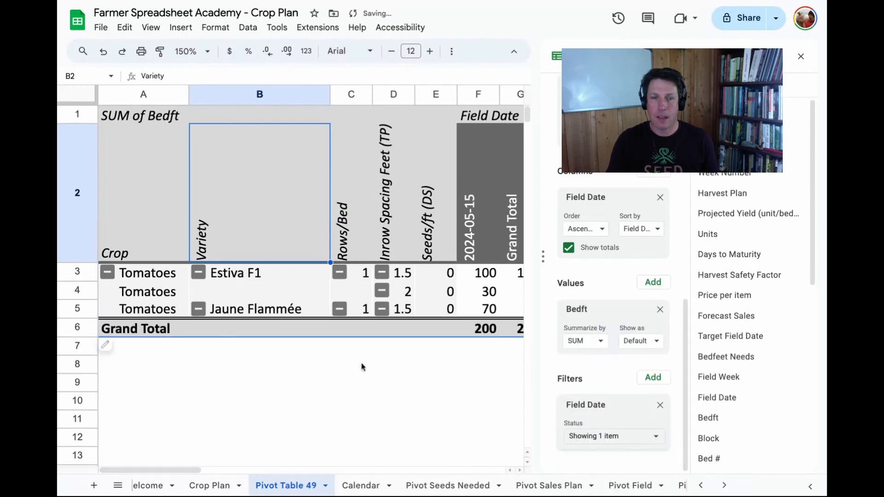
{"action": "scroll", "coordinate": [361, 302], "scroll_direction": "right", "scroll_amount": 5}
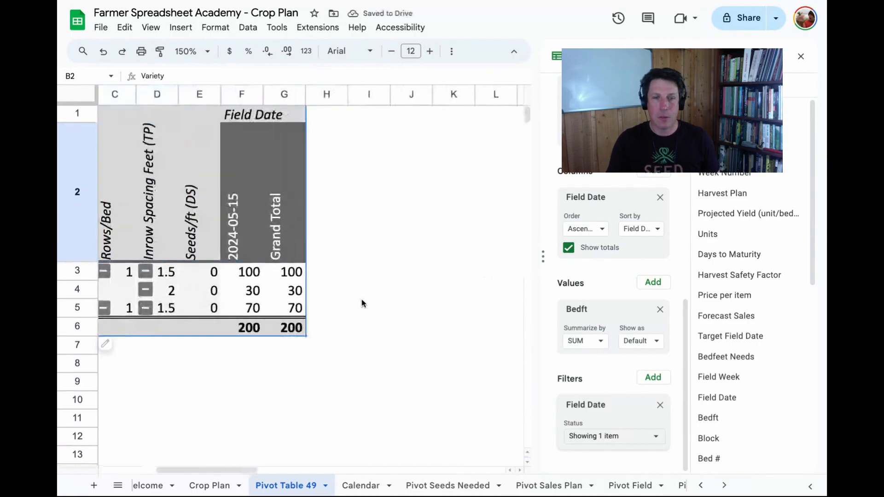
{"action": "scroll", "coordinate": [364, 295], "scroll_direction": "left", "scroll_amount": 2}
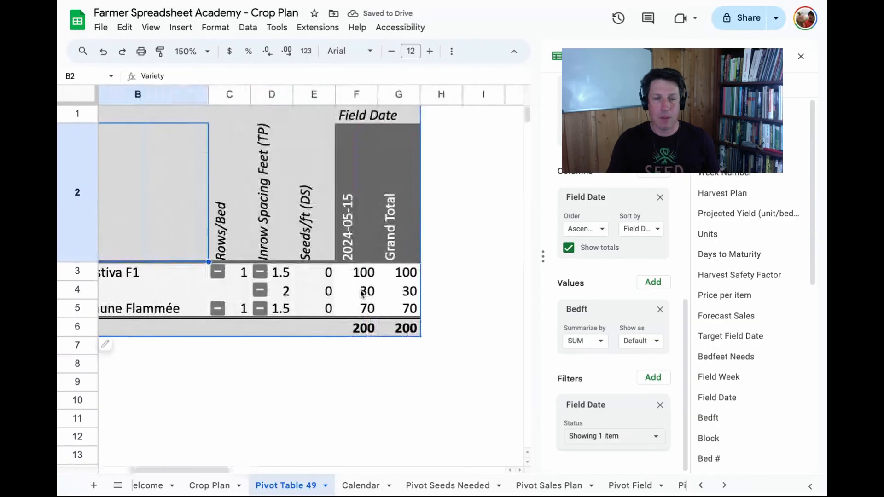